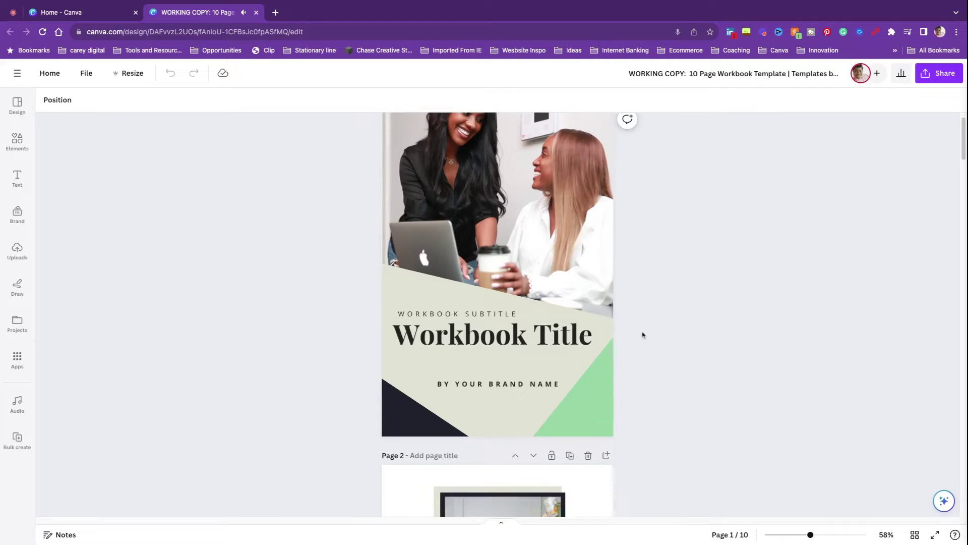
{"action": "scroll", "coordinate": [636, 322], "scroll_direction": "down", "scroll_amount": 3}
{"action": "scroll", "coordinate": [635, 322], "scroll_direction": "down", "scroll_amount": 3}
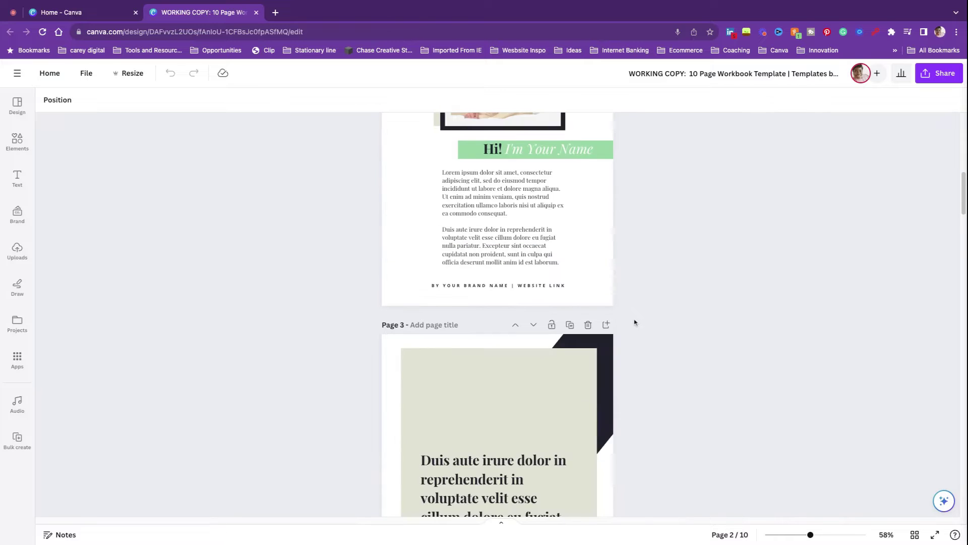
{"action": "scroll", "coordinate": [636, 320], "scroll_direction": "down", "scroll_amount": 4}
{"action": "scroll", "coordinate": [636, 318], "scroll_direction": "down", "scroll_amount": 5}
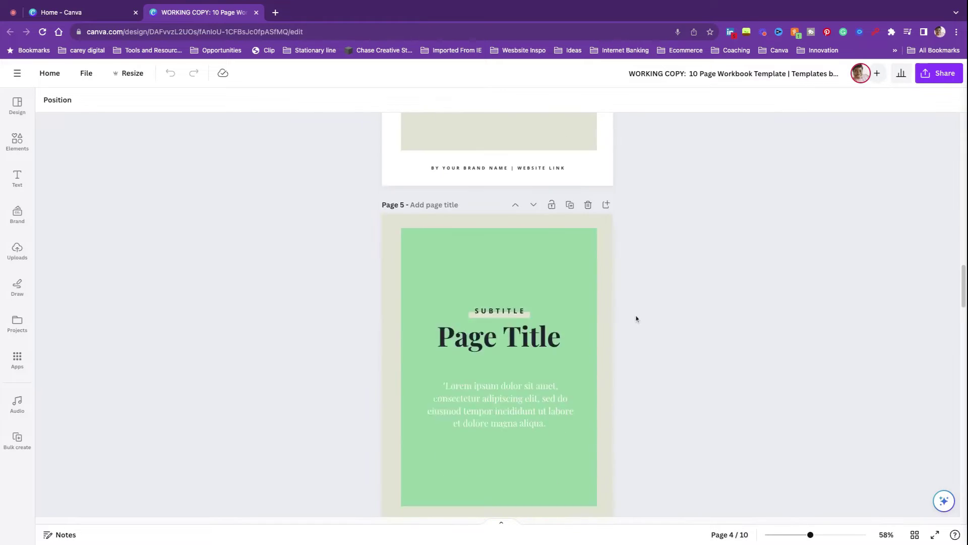
{"action": "scroll", "coordinate": [635, 318], "scroll_direction": "down", "scroll_amount": 2}
{"action": "scroll", "coordinate": [635, 319], "scroll_direction": "down", "scroll_amount": 4}
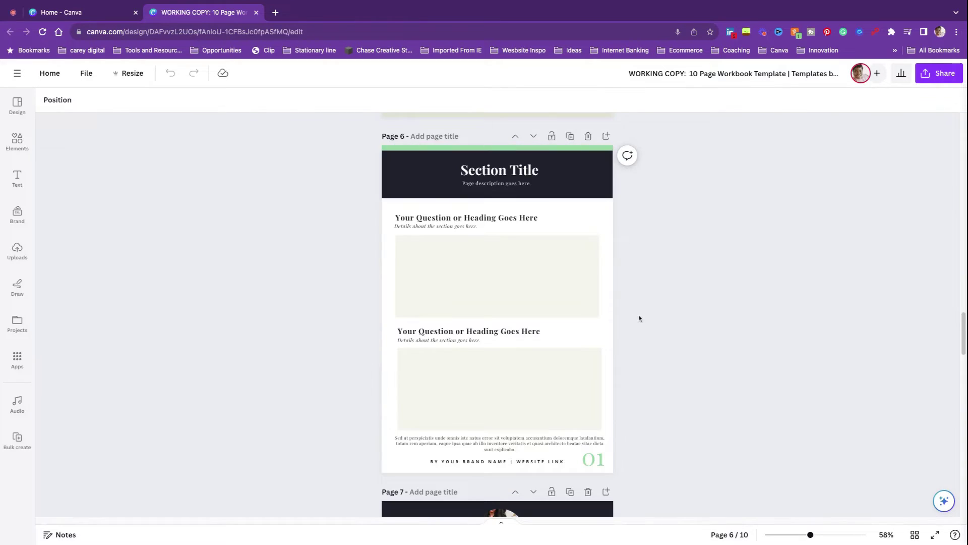
{"action": "scroll", "coordinate": [601, 295], "scroll_direction": "down", "scroll_amount": 3}
{"action": "scroll", "coordinate": [601, 295], "scroll_direction": "down", "scroll_amount": 1}
{"action": "scroll", "coordinate": [601, 295], "scroll_direction": "down", "scroll_amount": 3}
{"action": "scroll", "coordinate": [601, 295], "scroll_direction": "down", "scroll_amount": 4}
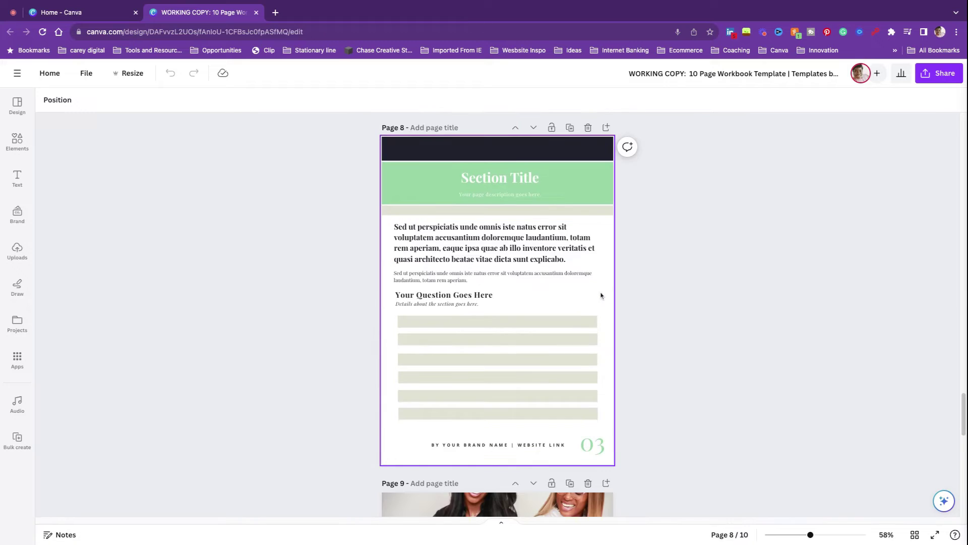
{"action": "scroll", "coordinate": [601, 295], "scroll_direction": "down", "scroll_amount": 1}
{"action": "scroll", "coordinate": [597, 292], "scroll_direction": "down", "scroll_amount": 3}
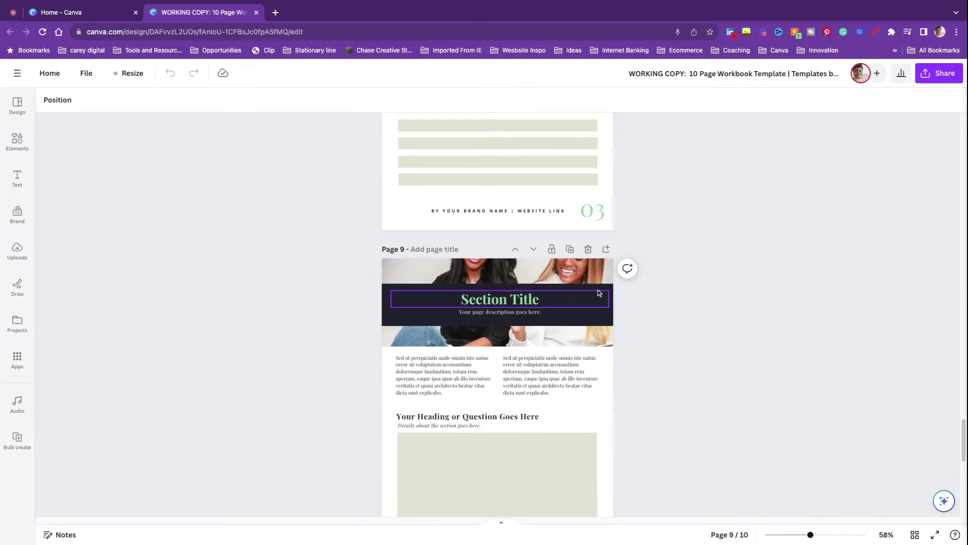
{"action": "scroll", "coordinate": [598, 292], "scroll_direction": "down", "scroll_amount": 1}
{"action": "scroll", "coordinate": [599, 293], "scroll_direction": "down", "scroll_amount": 2}
{"action": "scroll", "coordinate": [638, 274], "scroll_direction": "down", "scroll_amount": 2}
{"action": "scroll", "coordinate": [692, 254], "scroll_direction": "down", "scroll_amount": 2}
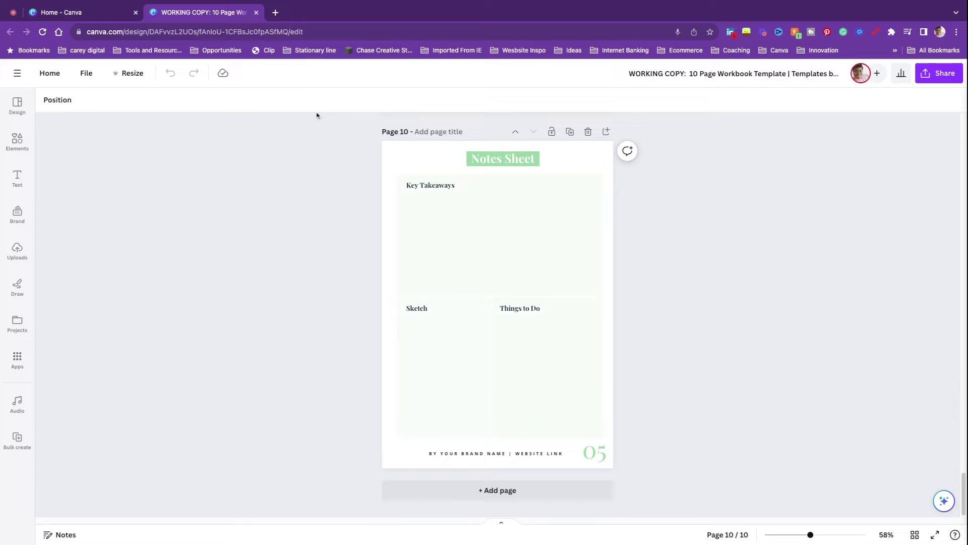
- Search for pdfescape in a new Chrome tab and load pdfescape.com from the results
{"action": "left_click", "coordinate": [276, 12]}
{"action": "type", "text": "PDF"}
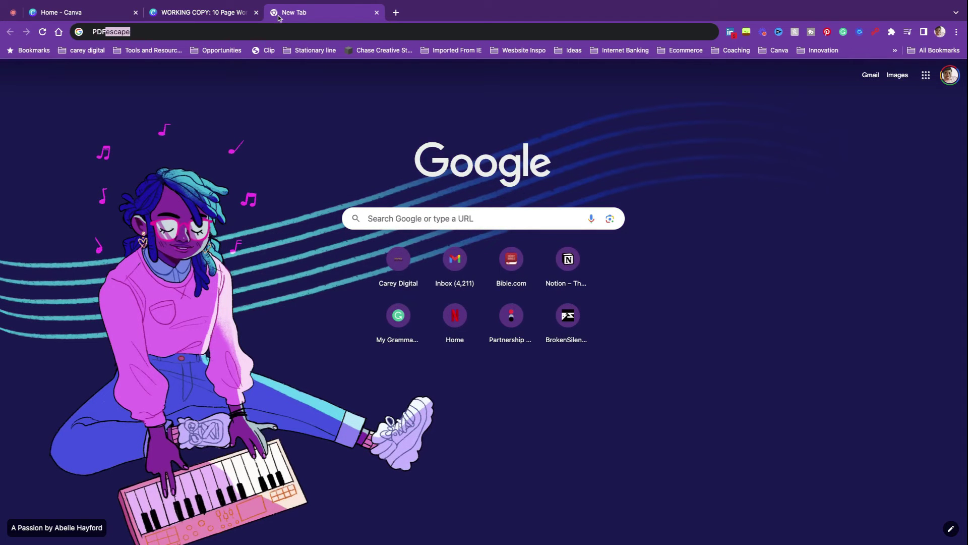
{"action": "key", "text": "Return"}
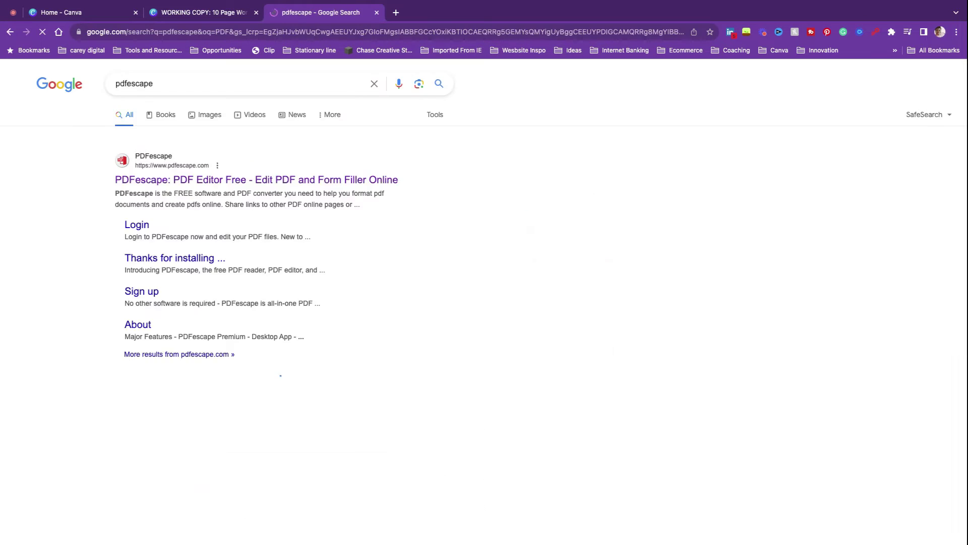
{"action": "left_click", "coordinate": [297, 179]}
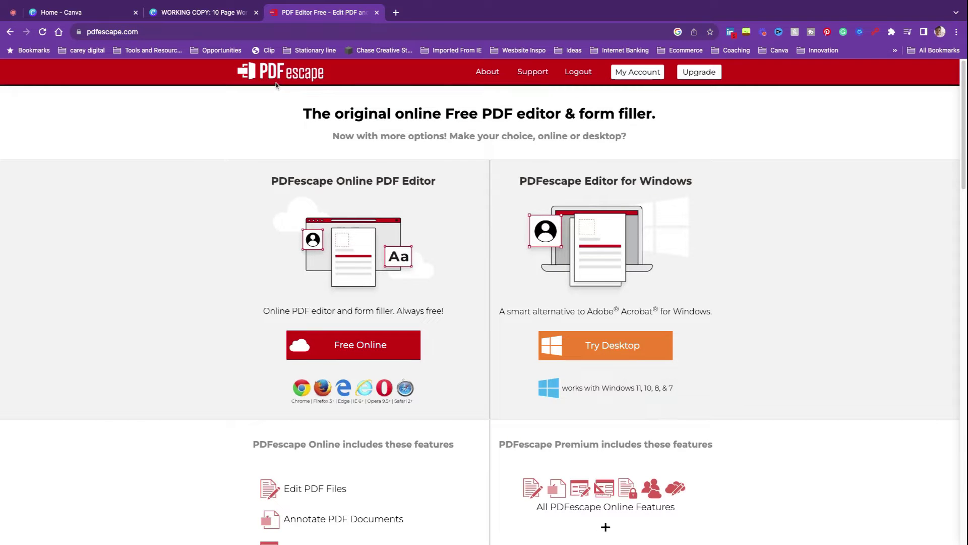
- Back in the Canva workbook, reach the Download panel through Share
{"action": "left_click", "coordinate": [227, 20]}
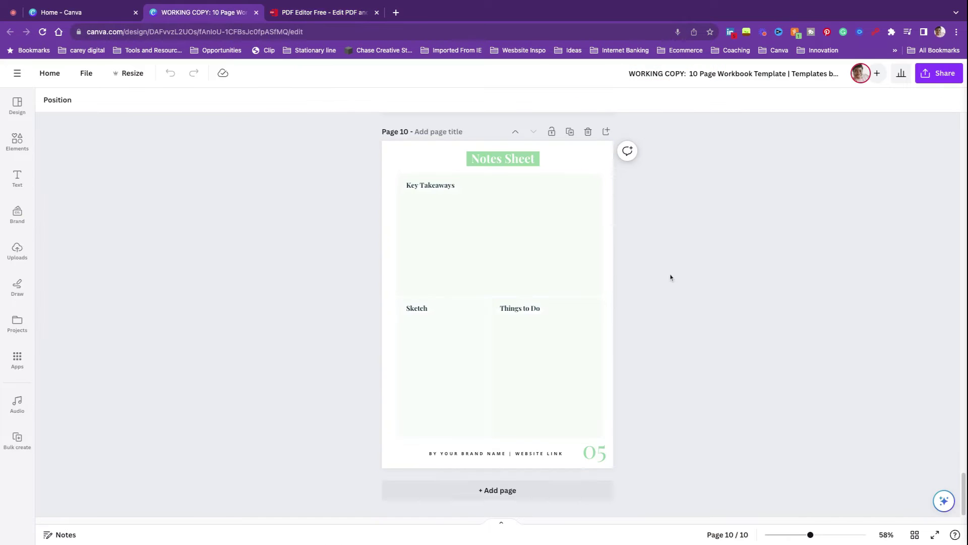
{"action": "scroll", "coordinate": [660, 282], "scroll_direction": "up", "scroll_amount": 5}
{"action": "scroll", "coordinate": [660, 282], "scroll_direction": "up", "scroll_amount": 5}
{"action": "scroll", "coordinate": [659, 282], "scroll_direction": "up", "scroll_amount": 5}
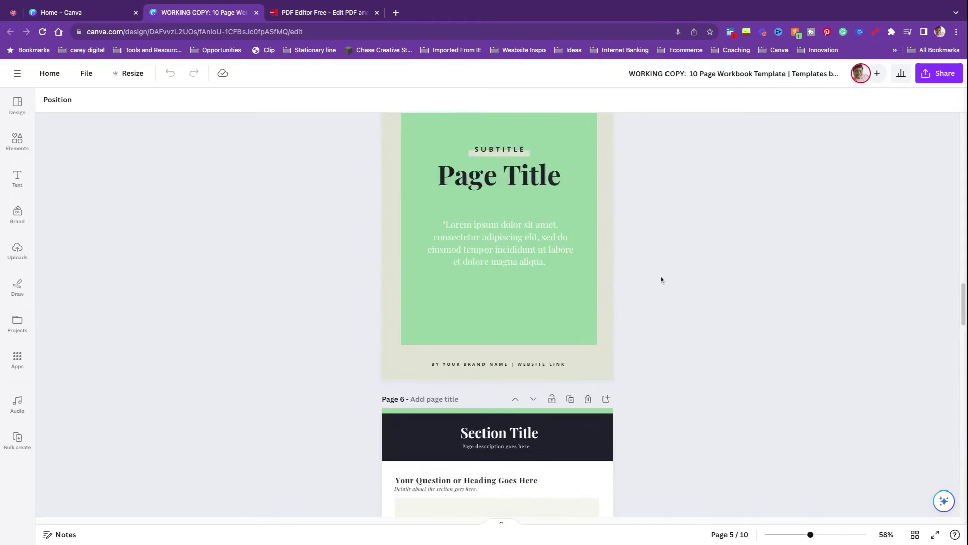
{"action": "scroll", "coordinate": [662, 280], "scroll_direction": "up", "scroll_amount": 5}
{"action": "scroll", "coordinate": [661, 280], "scroll_direction": "up", "scroll_amount": 5}
{"action": "scroll", "coordinate": [661, 279], "scroll_direction": "up", "scroll_amount": 3}
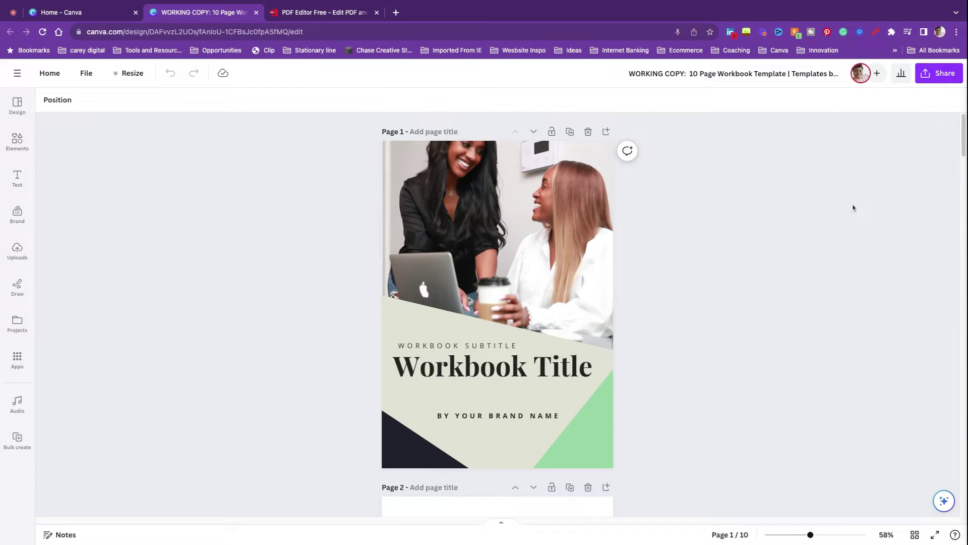
{"action": "left_click", "coordinate": [939, 73]}
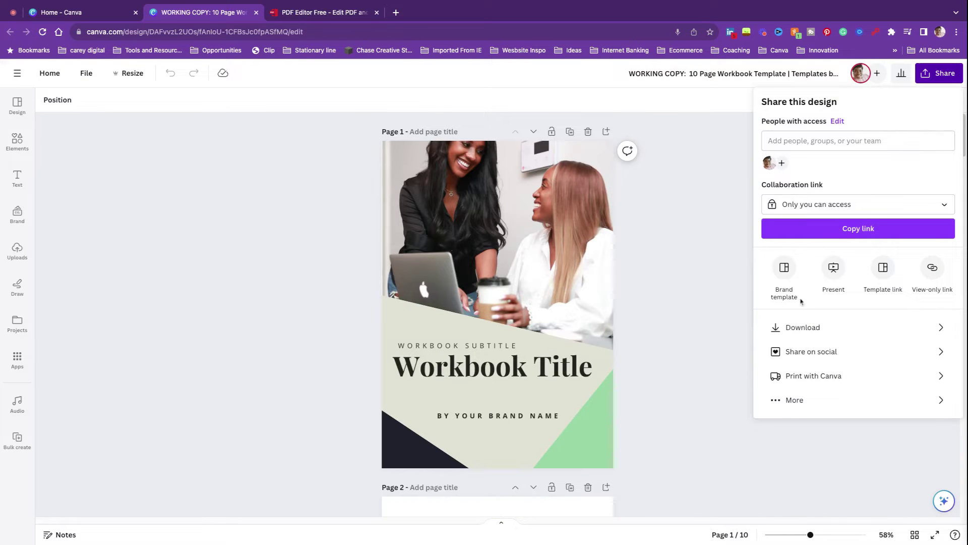
{"action": "left_click", "coordinate": [826, 336]}
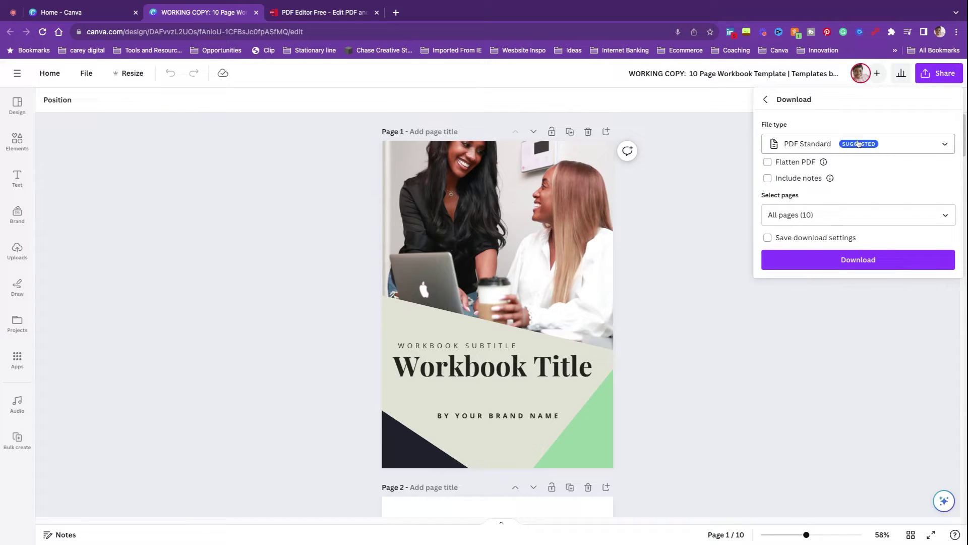
- Download all ten pages as a PDF Standard file
{"action": "left_click", "coordinate": [860, 144]}
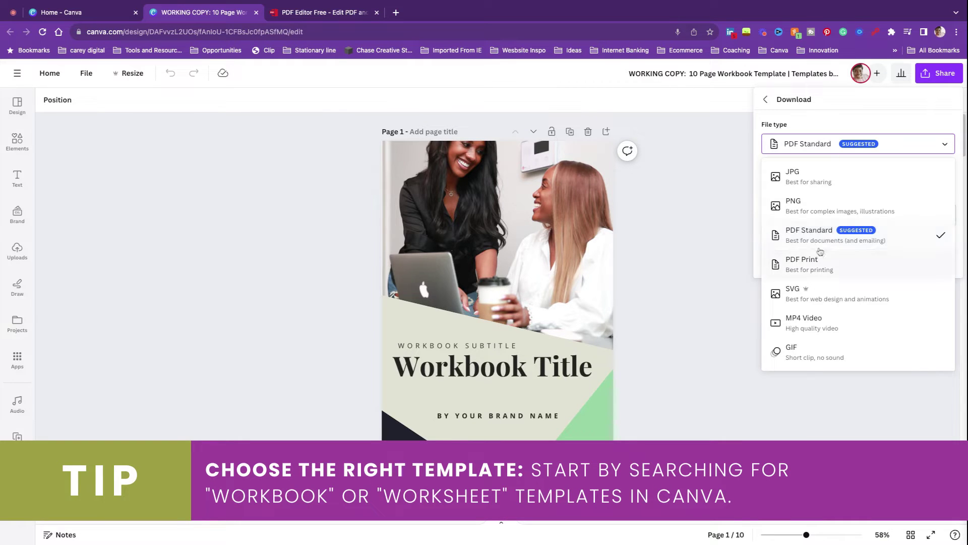
{"action": "left_click", "coordinate": [825, 239]}
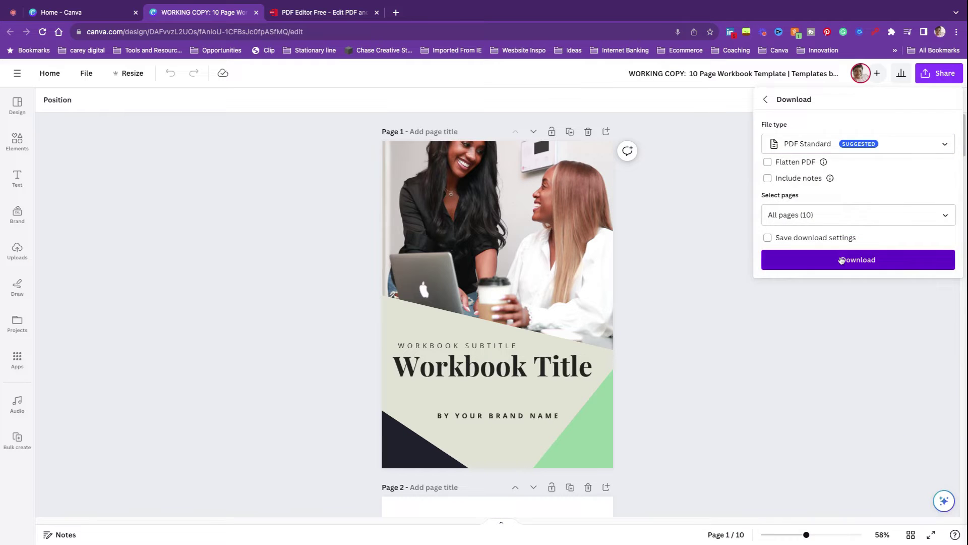
{"action": "left_click", "coordinate": [842, 259]}
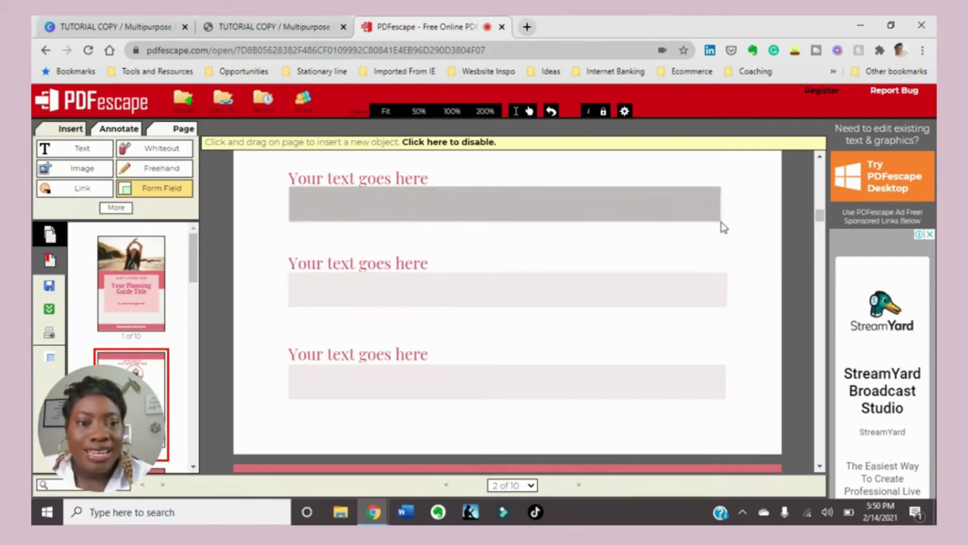
{"action": "left_click_drag", "start_coordinate": [290, 273], "coordinate": [729, 308]}
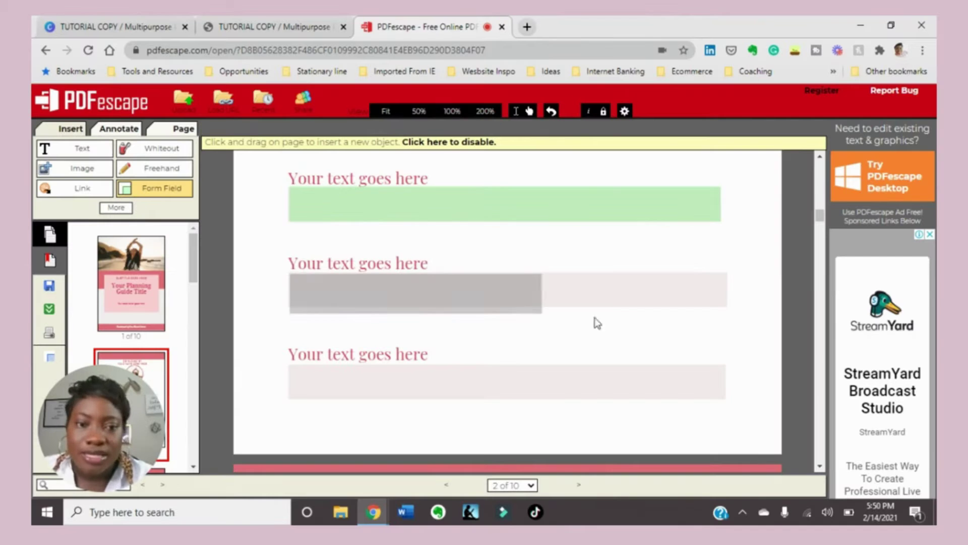
{"action": "scroll", "coordinate": [729, 308], "scroll_direction": "down", "scroll_amount": 1}
{"action": "left_click_drag", "start_coordinate": [289, 299], "coordinate": [724, 338]}
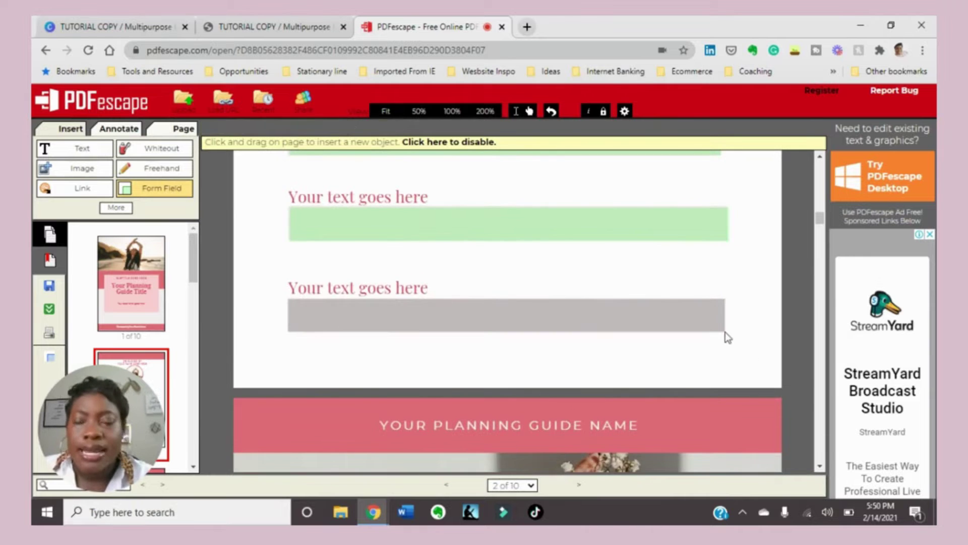
{"action": "scroll", "coordinate": [577, 296], "scroll_direction": "down", "scroll_amount": 5}
{"action": "scroll", "coordinate": [577, 252], "scroll_direction": "down", "scroll_amount": 1}
{"action": "scroll", "coordinate": [539, 258], "scroll_direction": "down", "scroll_amount": 5}
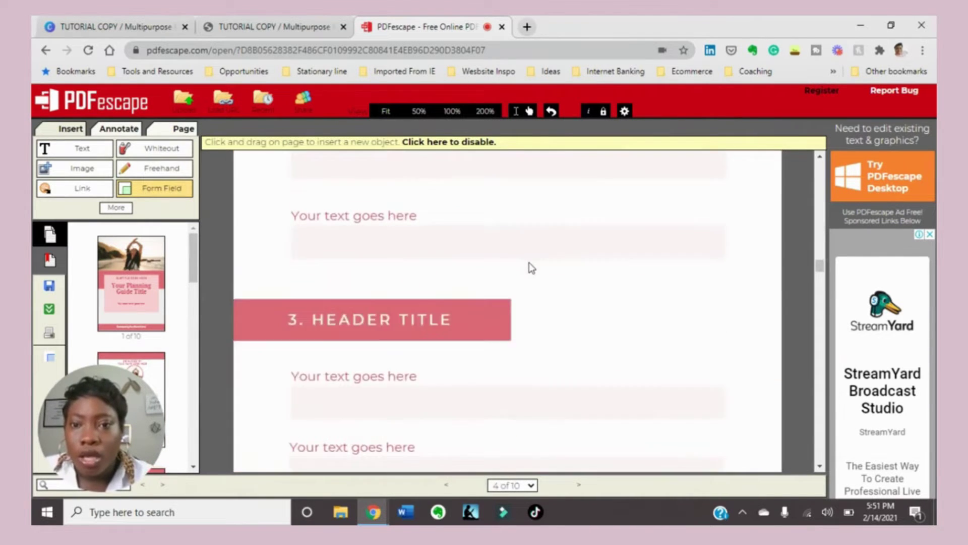
{"action": "scroll", "coordinate": [528, 262], "scroll_direction": "down", "scroll_amount": 5}
{"action": "scroll", "coordinate": [528, 262], "scroll_direction": "down", "scroll_amount": 5}
{"action": "scroll", "coordinate": [493, 287], "scroll_direction": "up", "scroll_amount": 1}
- Draw a text form field over the answer area and delete the extra field
{"action": "mouse_move", "coordinate": [289, 281]}
{"action": "left_mouse_down"}
{"action": "mouse_move", "coordinate": [383, 339]}
{"action": "mouse_move", "coordinate": [730, 396]}
{"action": "left_mouse_up"}
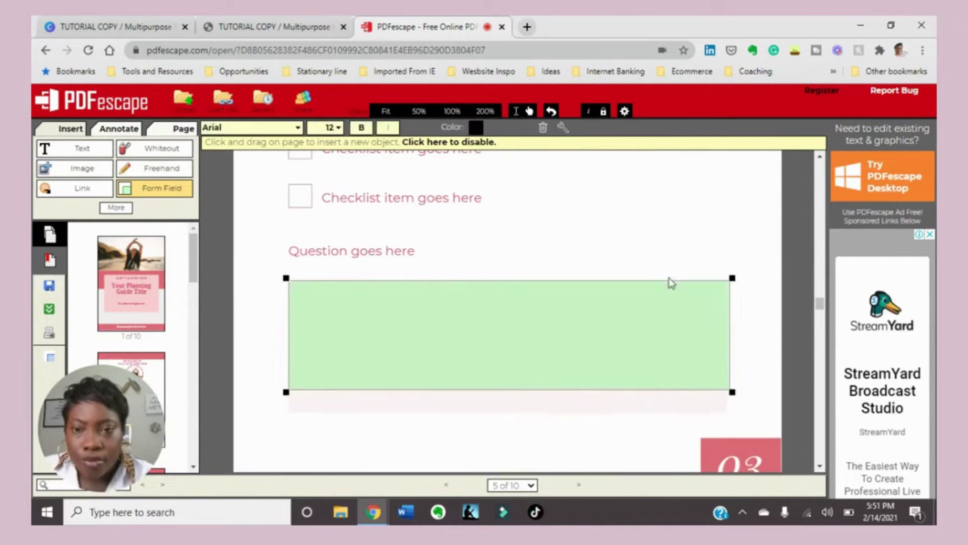
{"action": "scroll", "coordinate": [610, 303], "scroll_direction": "up", "scroll_amount": 2}
{"action": "scroll", "coordinate": [610, 302], "scroll_direction": "up", "scroll_amount": 2}
{"action": "left_click_drag", "start_coordinate": [579, 307], "coordinate": [731, 432]}
{"action": "key", "text": "Delete"}
{"action": "scroll", "coordinate": [428, 260], "scroll_direction": "up", "scroll_amount": 1}
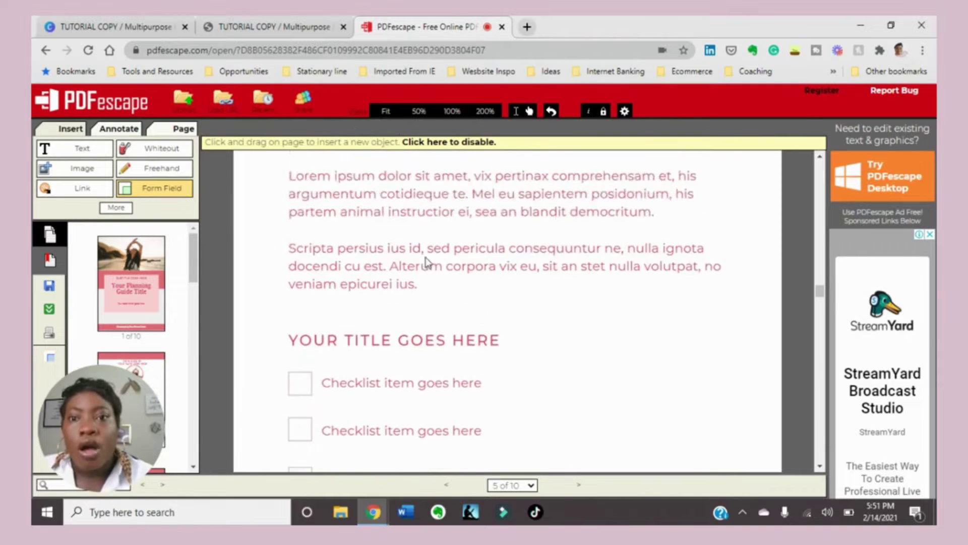
{"action": "scroll", "coordinate": [449, 264], "scroll_direction": "down", "scroll_amount": 2}
- Switch the form field type to Checkbox and place checkboxes on the first two checklist items
{"action": "left_click", "coordinate": [145, 192]}
{"action": "left_click", "coordinate": [438, 278]}
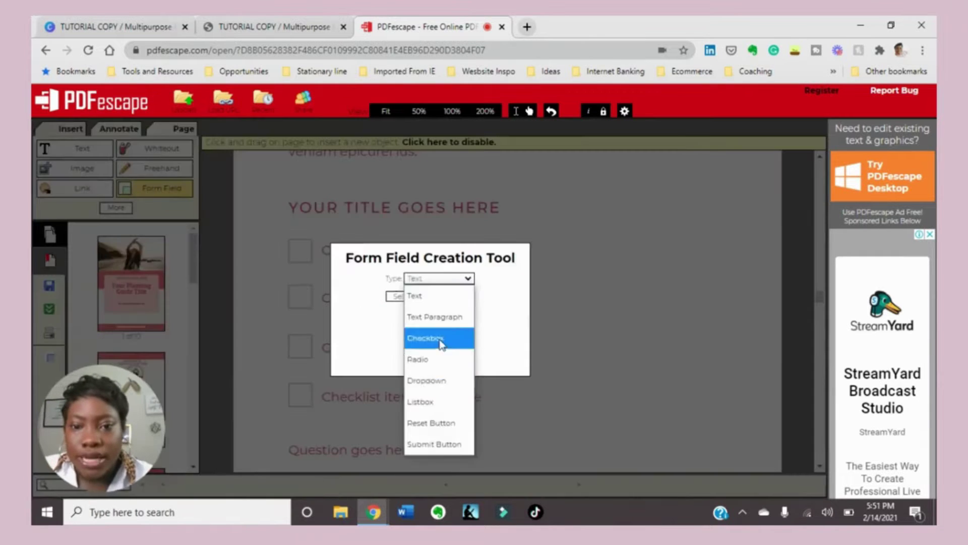
{"action": "left_click", "coordinate": [432, 338]}
{"action": "left_click", "coordinate": [404, 296]}
{"action": "mouse_move", "coordinate": [289, 240]}
{"action": "left_mouse_down"}
{"action": "mouse_move", "coordinate": [311, 262]}
{"action": "mouse_move", "coordinate": [313, 410]}
{"action": "left_mouse_up"}
{"action": "scroll", "coordinate": [622, 271], "scroll_direction": "down", "scroll_amount": 5}
{"action": "scroll", "coordinate": [622, 271], "scroll_direction": "down", "scroll_amount": 5}
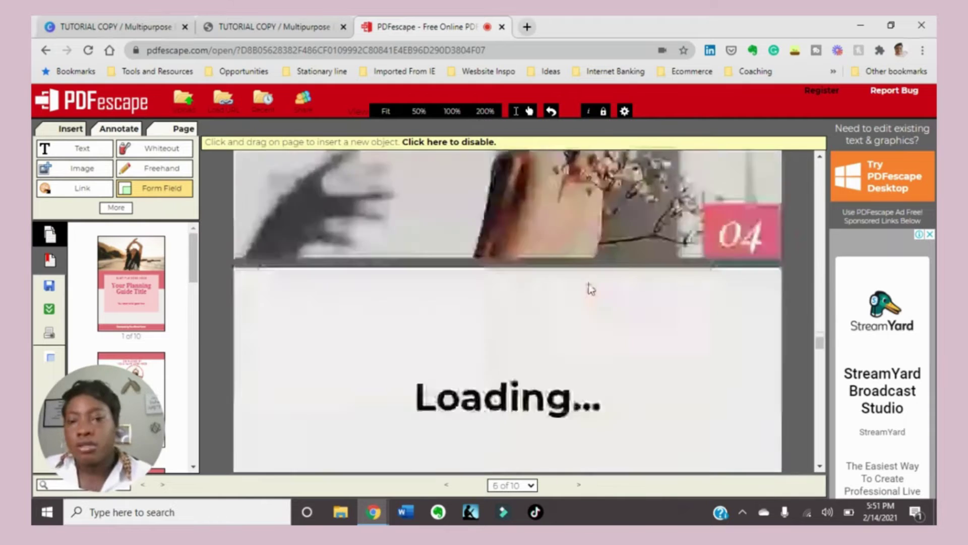
{"action": "scroll", "coordinate": [631, 303], "scroll_direction": "up", "scroll_amount": 8}
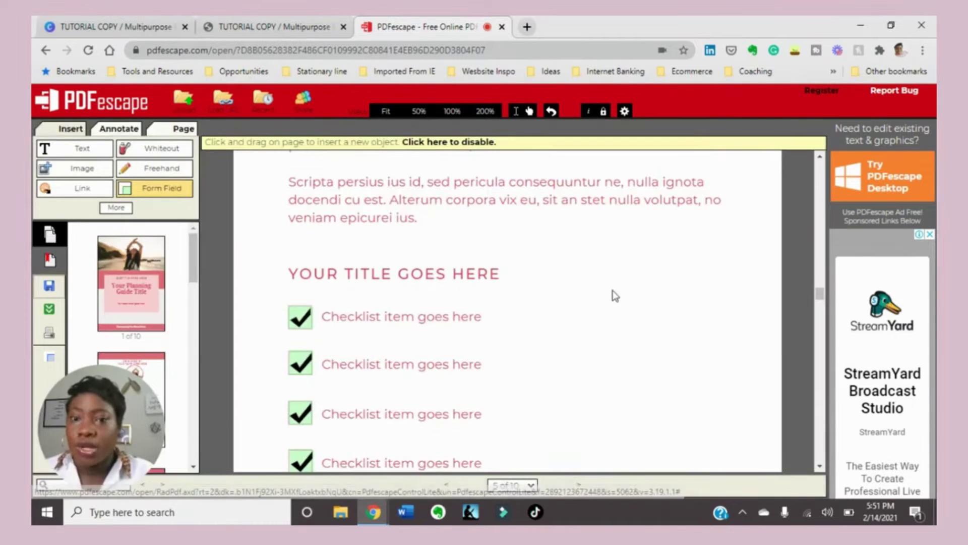
- Save the workbook as EDITABLE.pdf and move into its second text field in Chrome
{"action": "left_click", "coordinate": [47, 311]}
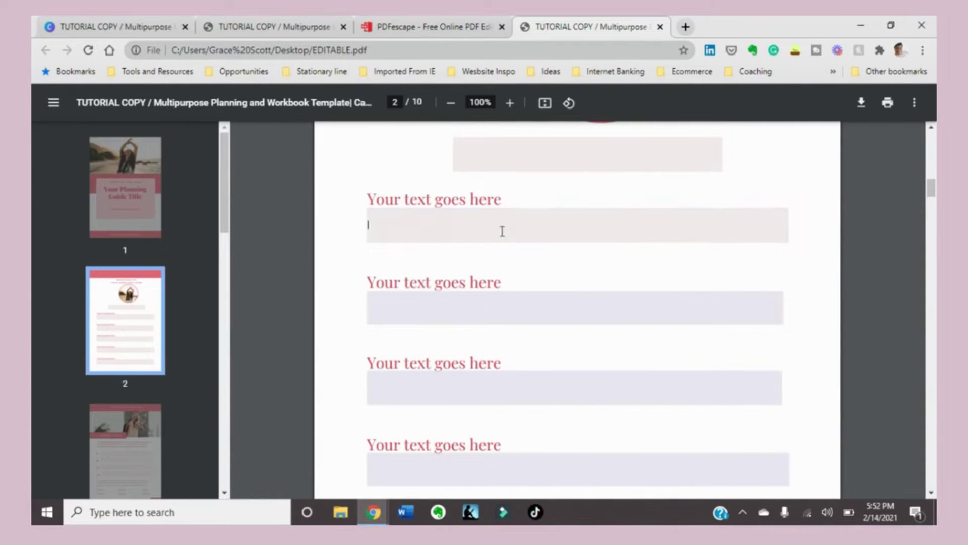
{"action": "scroll", "coordinate": [530, 231], "scroll_direction": "down", "scroll_amount": 3}
{"action": "scroll", "coordinate": [436, 224], "scroll_direction": "up", "scroll_amount": 2}
{"action": "type", "text": "YOUR TEXTGOES HERE"}
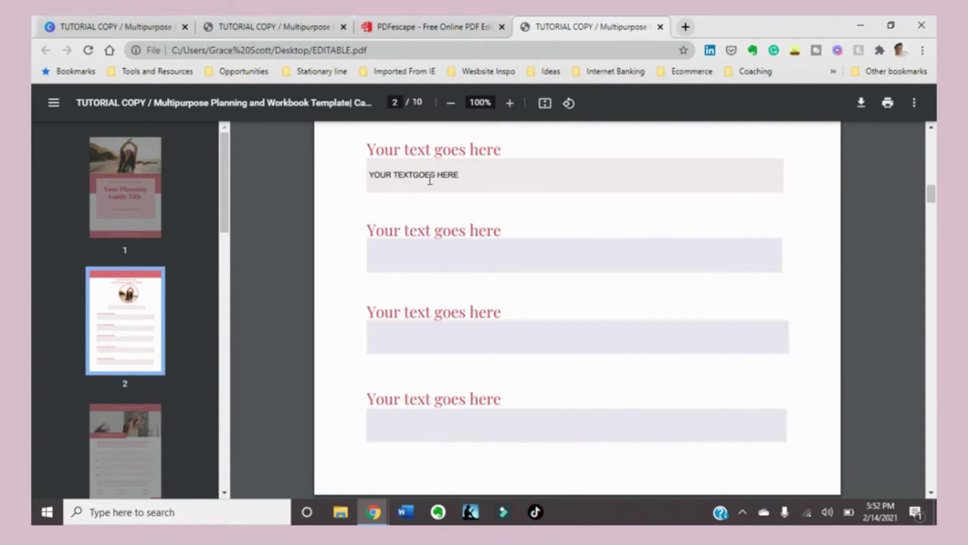
{"action": "left_click", "coordinate": [394, 254]}
{"action": "type", "text": "TEXT GOES"}
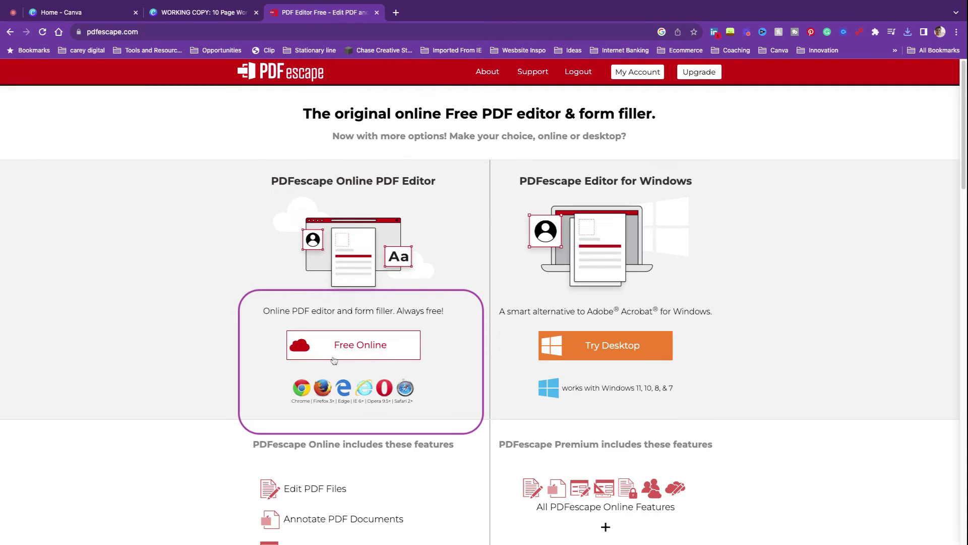
- Launch PDFescape's free online editor from the homepage
{"action": "left_click", "coordinate": [373, 353]}
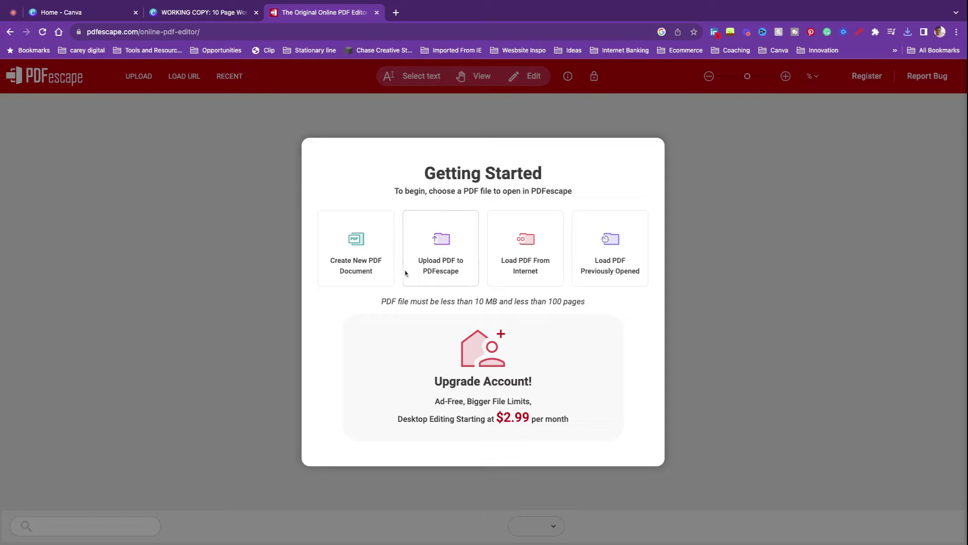
- Upload the workbook PDF from the computer so its ten pages load in the editor
{"action": "left_click", "coordinate": [439, 265]}
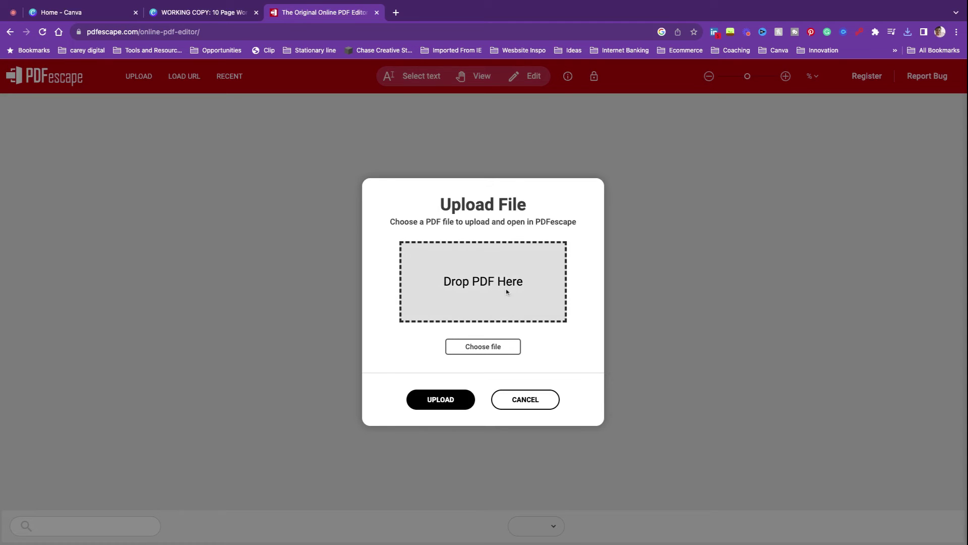
{"action": "left_click", "coordinate": [492, 346]}
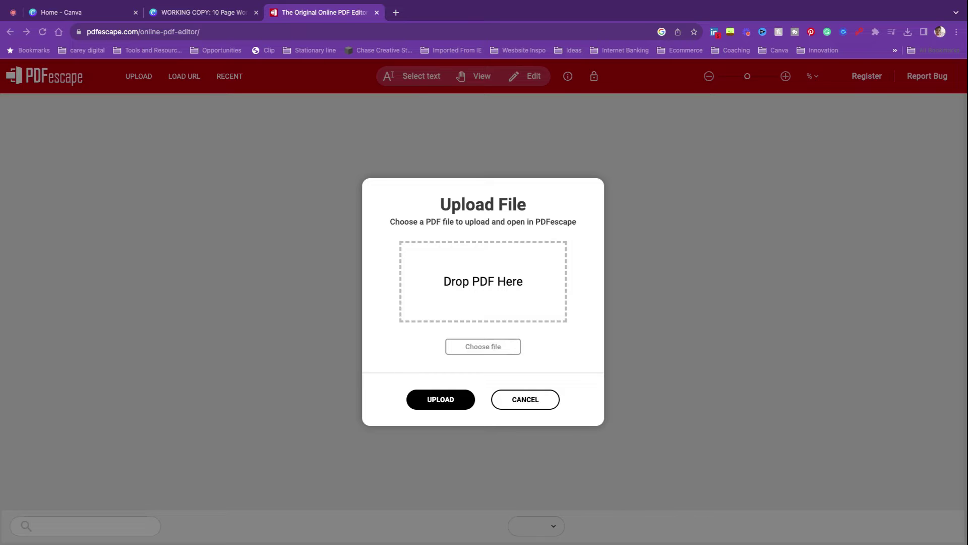
{"action": "key", "text": "Return"}
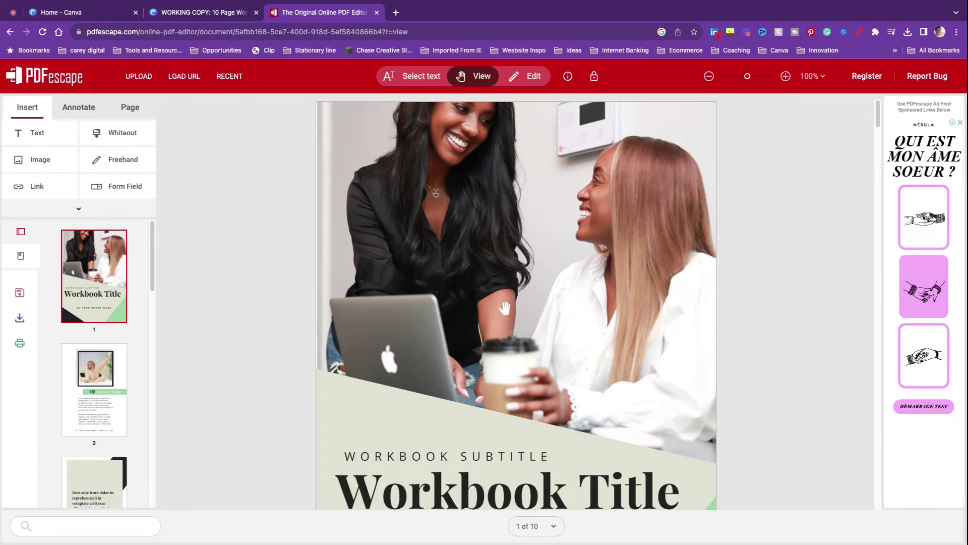
{"action": "scroll", "coordinate": [504, 305], "scroll_direction": "down", "scroll_amount": 5}
{"action": "scroll", "coordinate": [504, 305], "scroll_direction": "down", "scroll_amount": 5}
{"action": "scroll", "coordinate": [503, 303], "scroll_direction": "down", "scroll_amount": 5}
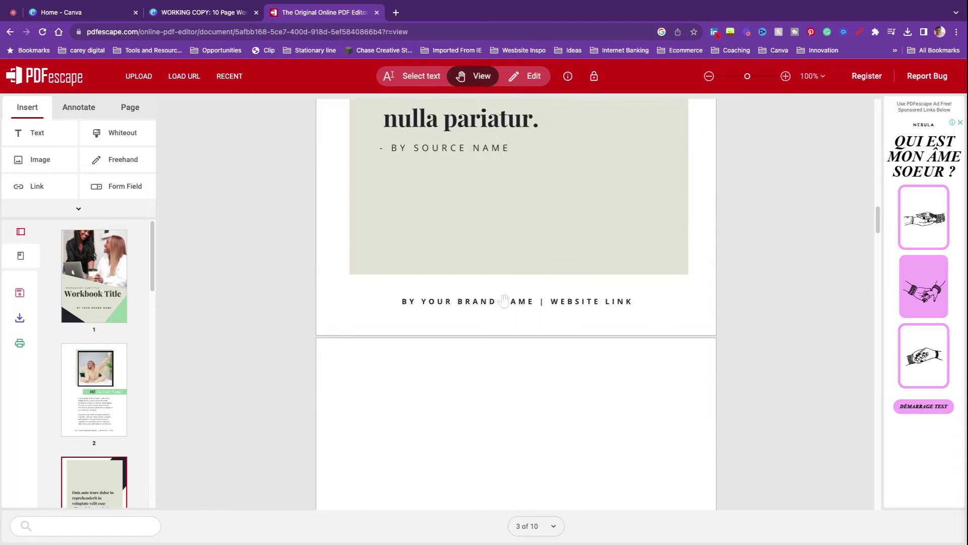
{"action": "scroll", "coordinate": [505, 302], "scroll_direction": "down", "scroll_amount": 5}
{"action": "scroll", "coordinate": [504, 302], "scroll_direction": "down", "scroll_amount": 5}
{"action": "scroll", "coordinate": [502, 299], "scroll_direction": "down", "scroll_amount": 5}
{"action": "scroll", "coordinate": [503, 299], "scroll_direction": "down", "scroll_amount": 5}
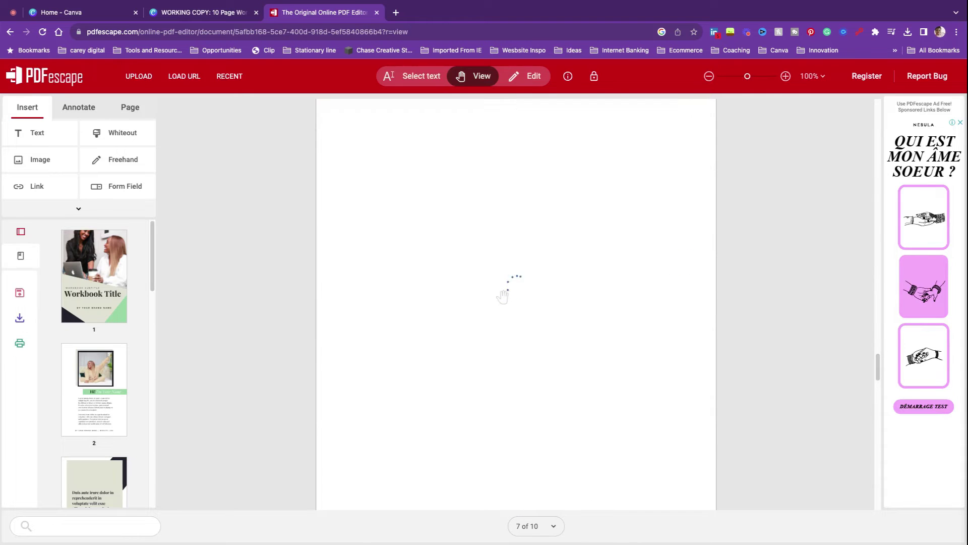
{"action": "scroll", "coordinate": [503, 298], "scroll_direction": "down", "scroll_amount": 5}
{"action": "scroll", "coordinate": [504, 298], "scroll_direction": "down", "scroll_amount": 5}
{"action": "scroll", "coordinate": [503, 296], "scroll_direction": "down", "scroll_amount": 5}
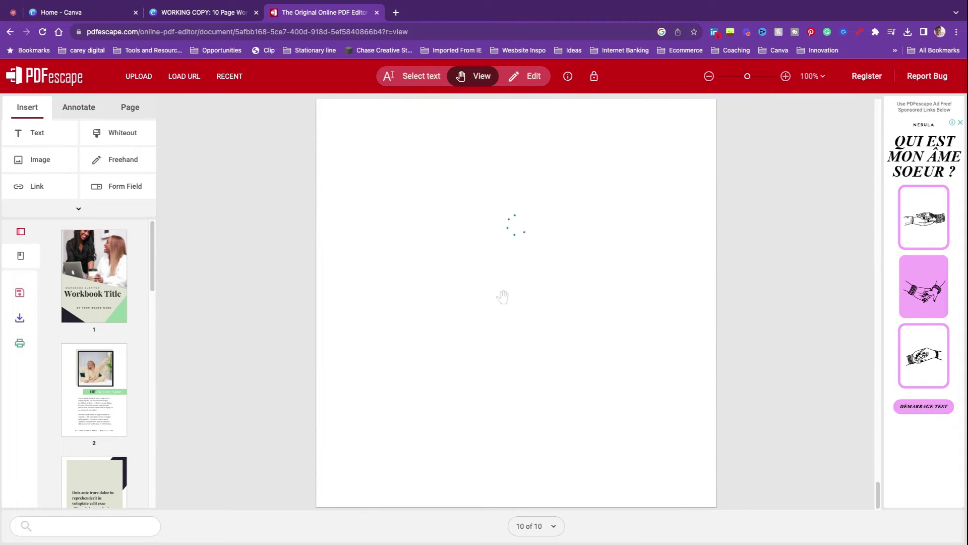
{"action": "scroll", "coordinate": [503, 297], "scroll_direction": "up", "scroll_amount": 5}
{"action": "scroll", "coordinate": [504, 295], "scroll_direction": "up", "scroll_amount": 5}
{"action": "scroll", "coordinate": [506, 292], "scroll_direction": "up", "scroll_amount": 5}
{"action": "scroll", "coordinate": [505, 293], "scroll_direction": "up", "scroll_amount": 5}
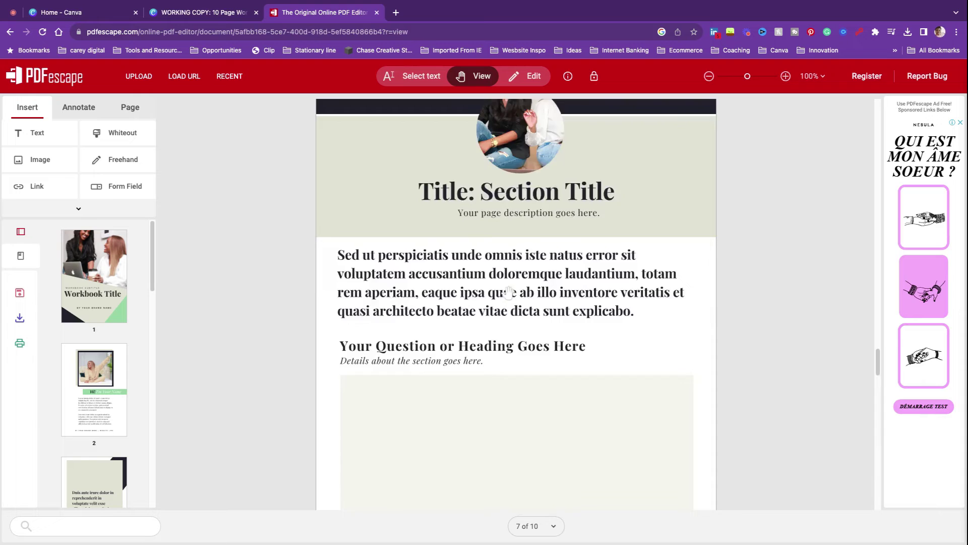
{"action": "scroll", "coordinate": [506, 294], "scroll_direction": "up", "scroll_amount": 5}
{"action": "scroll", "coordinate": [505, 294], "scroll_direction": "up", "scroll_amount": 5}
{"action": "scroll", "coordinate": [507, 296], "scroll_direction": "up", "scroll_amount": 5}
{"action": "scroll", "coordinate": [506, 296], "scroll_direction": "up", "scroll_amount": 2}
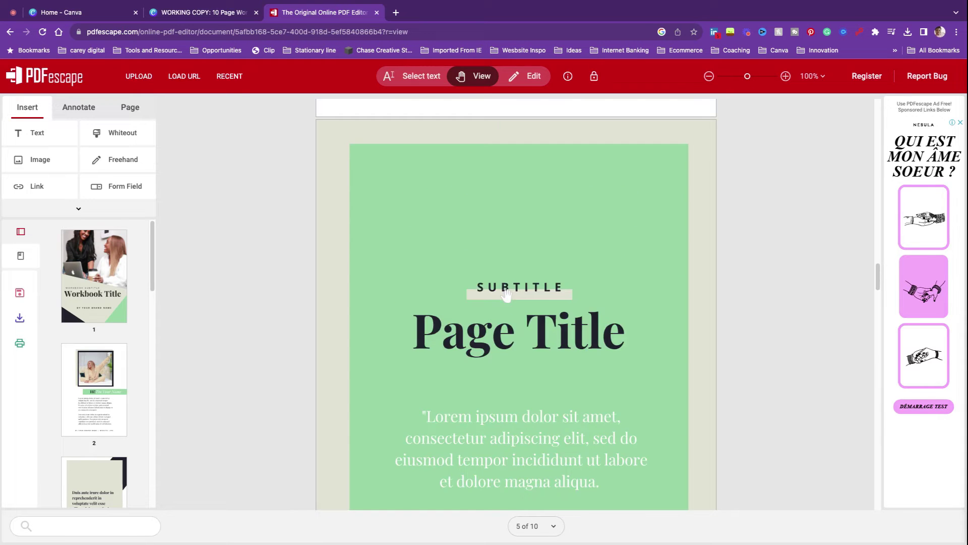
{"action": "scroll", "coordinate": [507, 296], "scroll_direction": "down", "scroll_amount": 2}
{"action": "scroll", "coordinate": [505, 295], "scroll_direction": "down", "scroll_amount": 5}
{"action": "scroll", "coordinate": [506, 295], "scroll_direction": "down", "scroll_amount": 1}
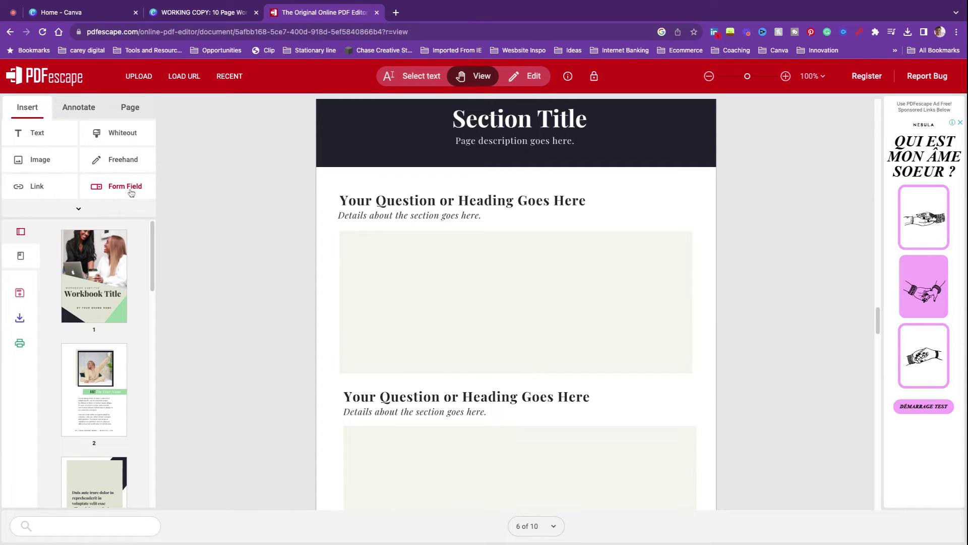
- Start Insert > Form Field with the Type kept as Text
{"action": "left_click", "coordinate": [130, 189]}
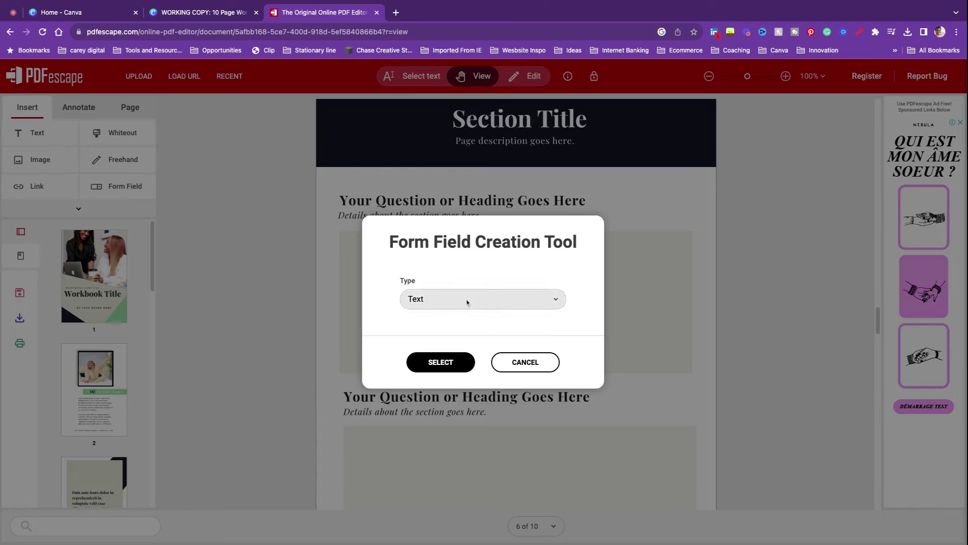
{"action": "left_click", "coordinate": [453, 306]}
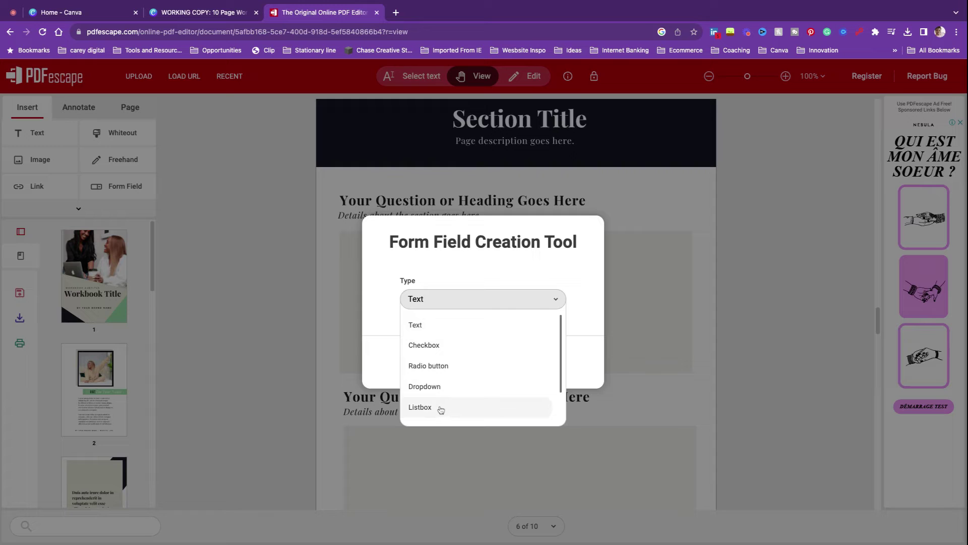
{"action": "left_click", "coordinate": [430, 325]}
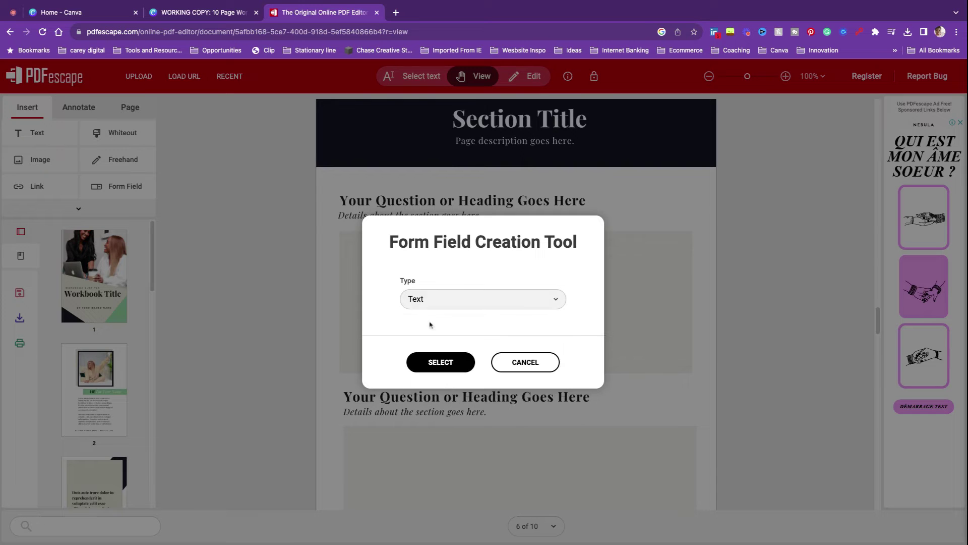
{"action": "left_click", "coordinate": [463, 362]}
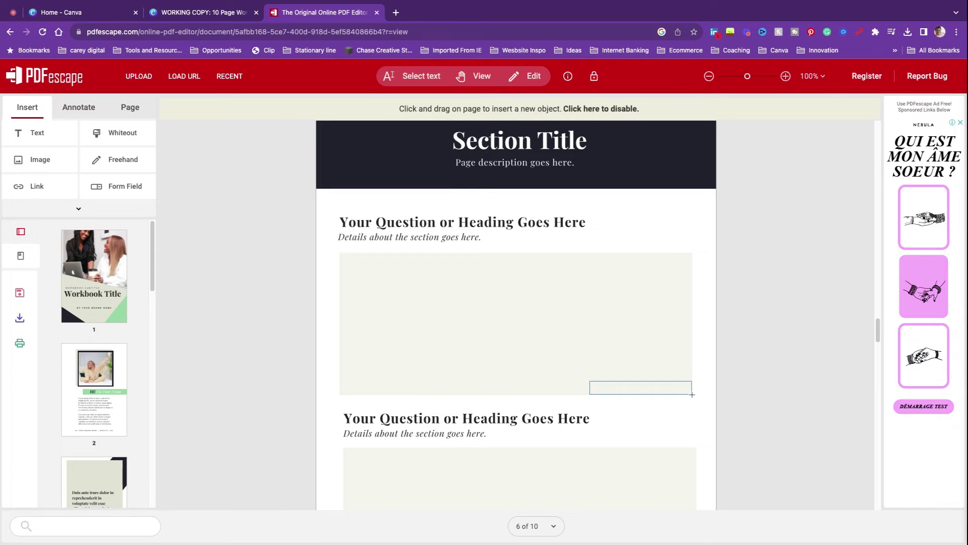
- Draw text fields across the first and second grey answer boxes on page 6
{"action": "left_click_drag", "start_coordinate": [692, 394], "coordinate": [339, 254]}
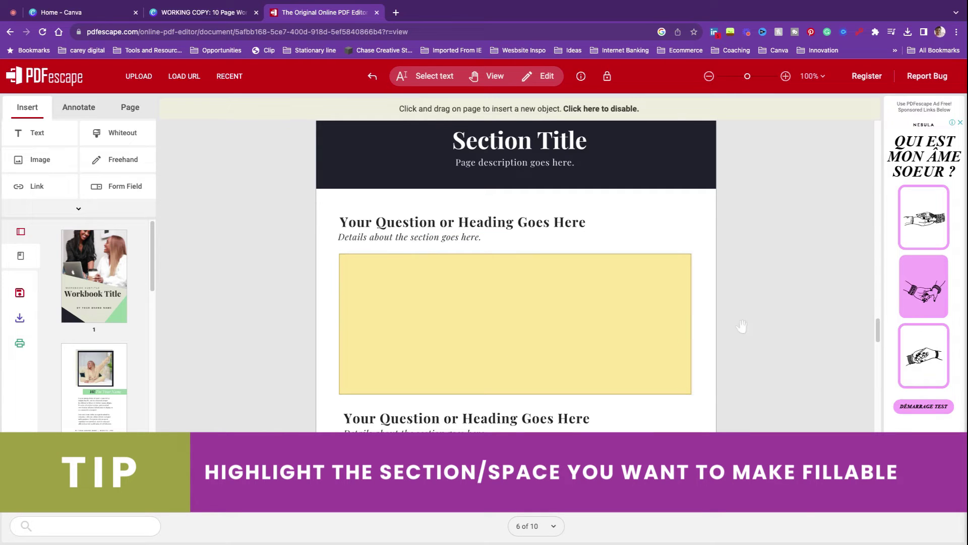
{"action": "scroll", "coordinate": [739, 356], "scroll_direction": "down", "scroll_amount": 2}
{"action": "scroll", "coordinate": [746, 329], "scroll_direction": "down", "scroll_amount": 3}
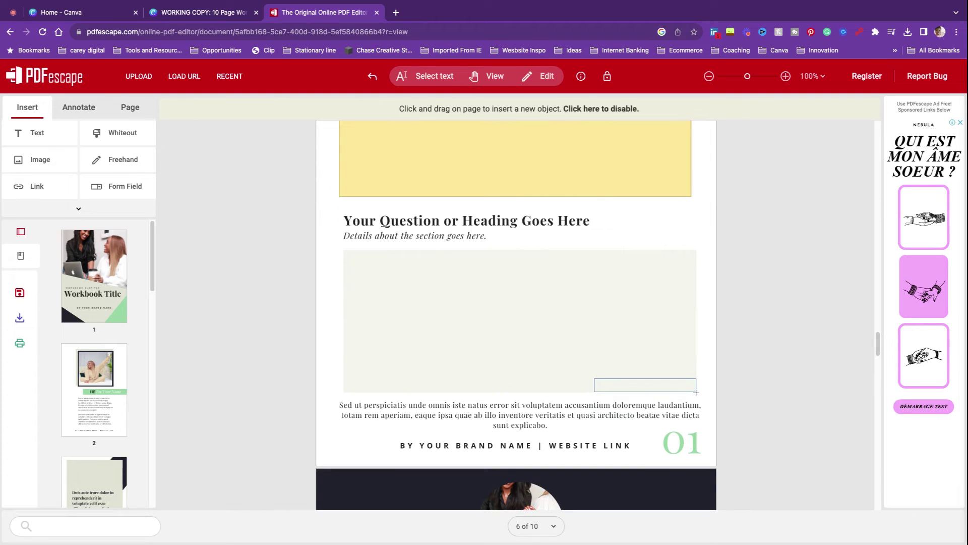
{"action": "left_click_drag", "start_coordinate": [499, 292], "coordinate": [697, 392]}
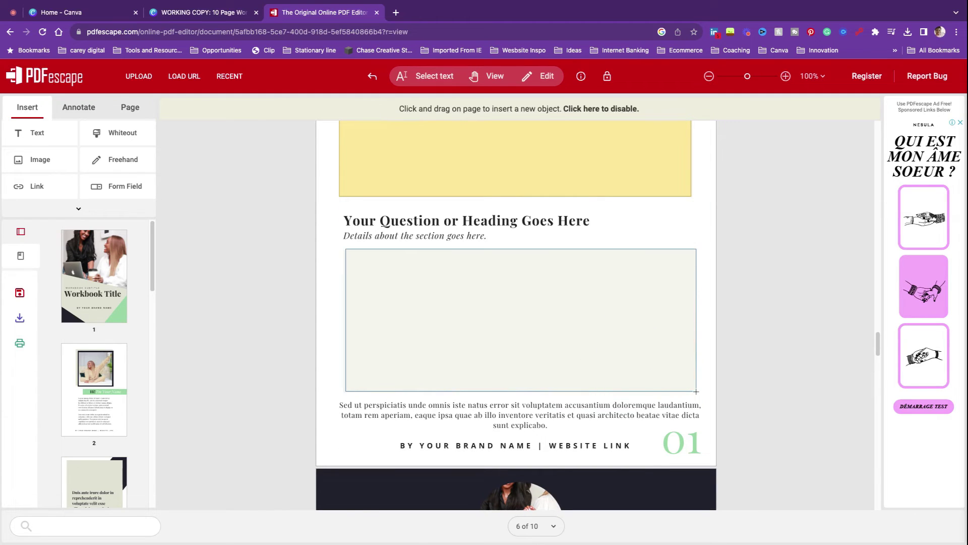
{"action": "left_click_drag", "start_coordinate": [500, 293], "coordinate": [345, 247]}
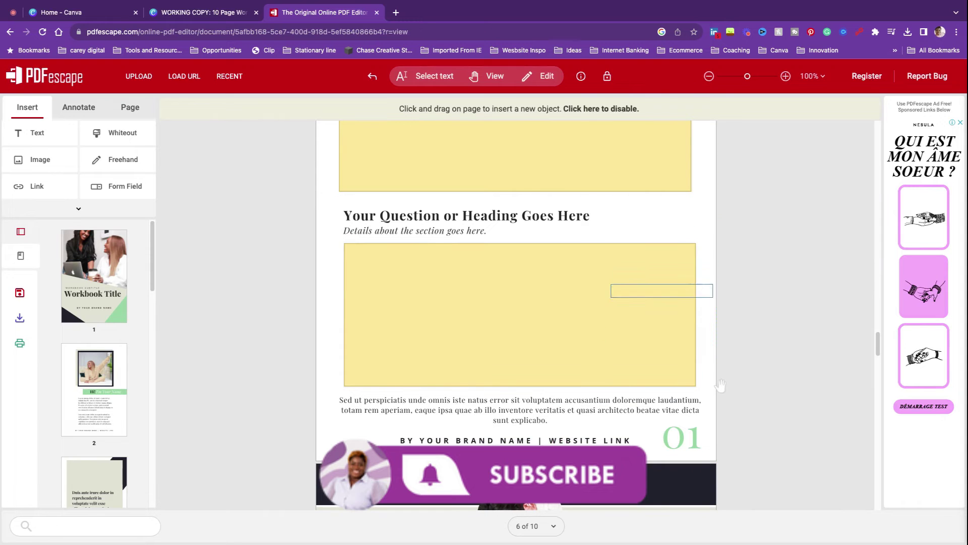
{"action": "scroll", "coordinate": [760, 364], "scroll_direction": "down", "scroll_amount": 1}
{"action": "scroll", "coordinate": [762, 408], "scroll_direction": "down", "scroll_amount": 1}
{"action": "scroll", "coordinate": [760, 435], "scroll_direction": "down", "scroll_amount": 2}
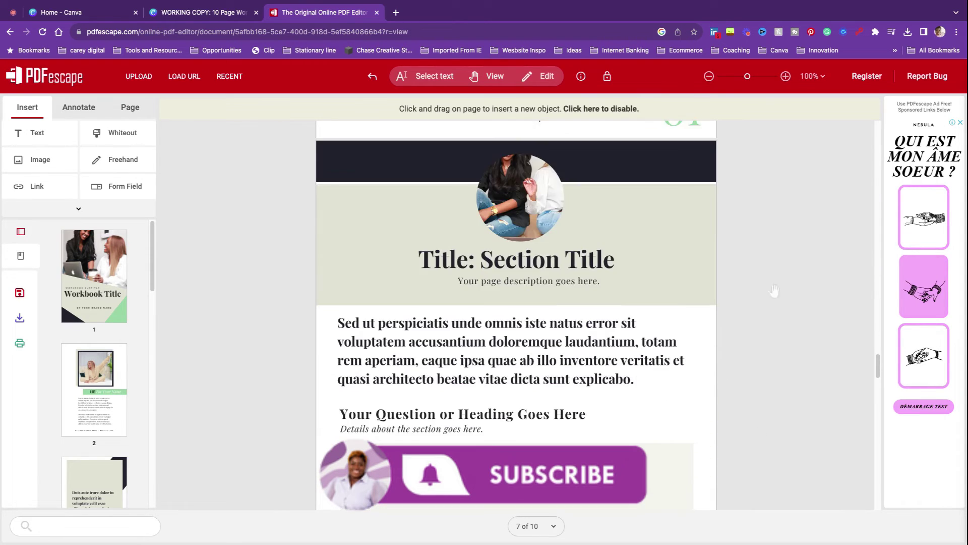
{"action": "scroll", "coordinate": [772, 341], "scroll_direction": "down", "scroll_amount": 1}
{"action": "scroll", "coordinate": [783, 382], "scroll_direction": "down", "scroll_amount": 1}
{"action": "scroll", "coordinate": [783, 279], "scroll_direction": "down", "scroll_amount": 1}
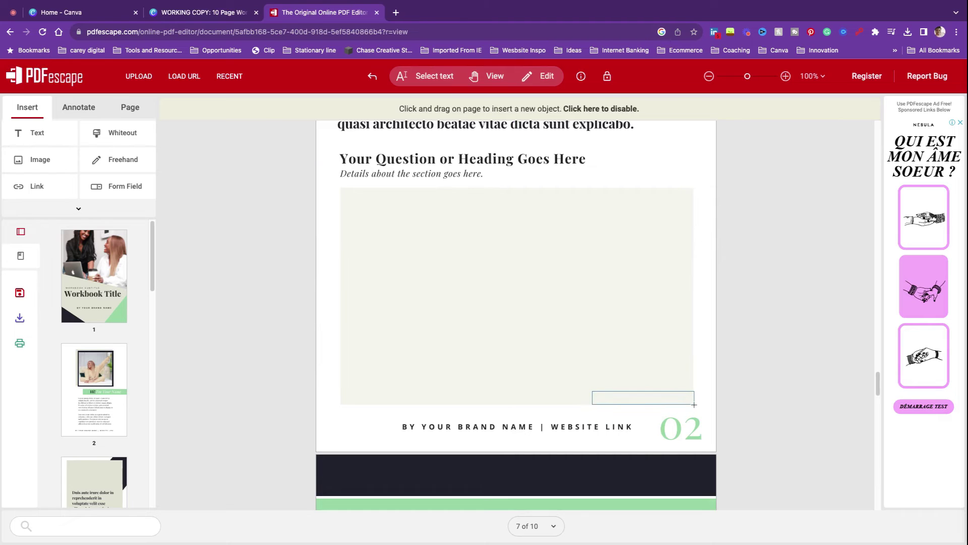
- Draw text fields over page 7's answer box and the three answer lines on page 8
{"action": "left_click_drag", "start_coordinate": [693, 405], "coordinate": [341, 186]}
{"action": "scroll", "coordinate": [766, 378], "scroll_direction": "down", "scroll_amount": 3}
{"action": "scroll", "coordinate": [752, 217], "scroll_direction": "down", "scroll_amount": 3}
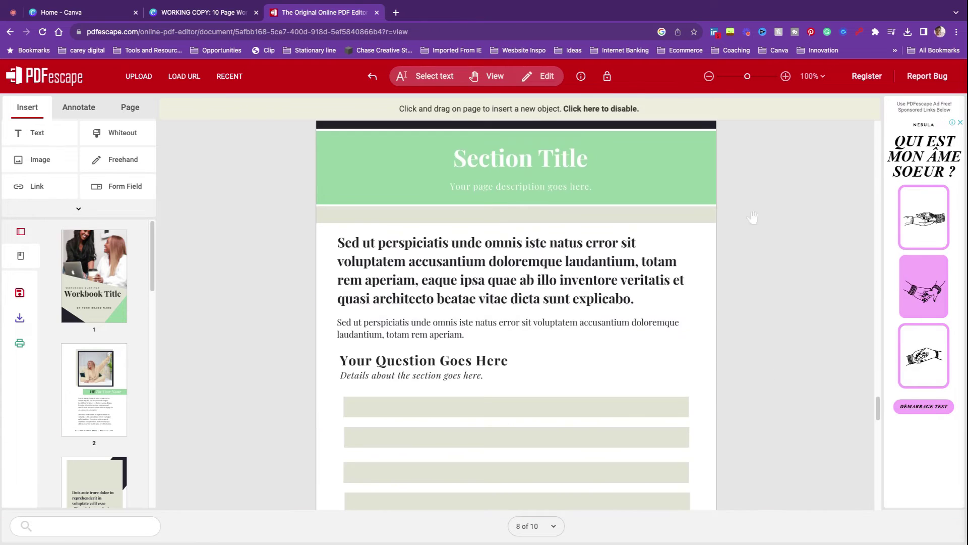
{"action": "scroll", "coordinate": [754, 371], "scroll_direction": "down", "scroll_amount": 3}
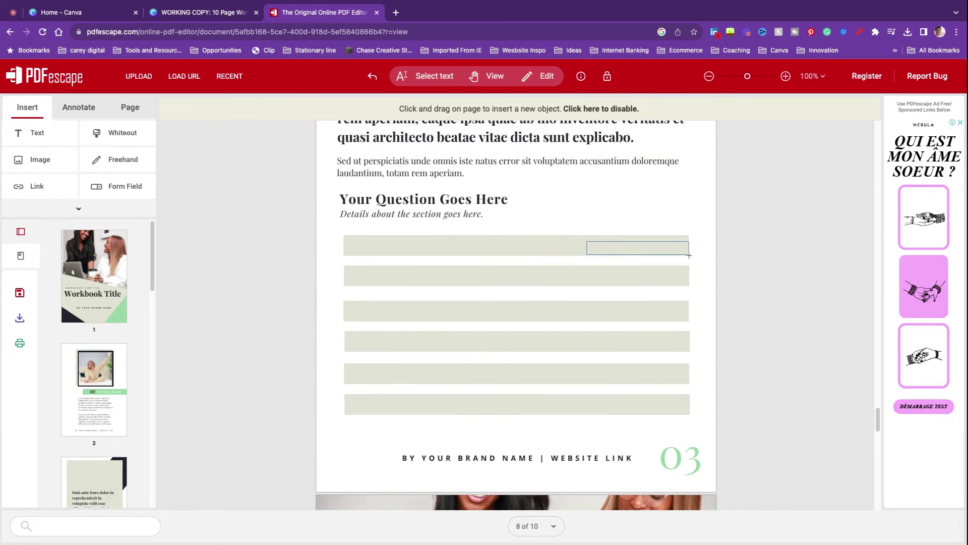
{"action": "left_click_drag", "start_coordinate": [585, 242], "coordinate": [345, 235]}
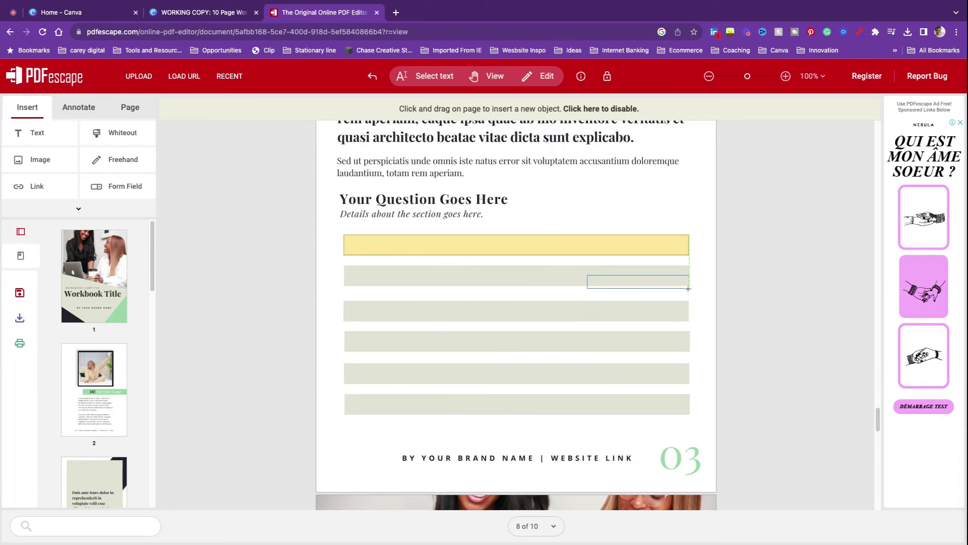
{"action": "left_click_drag", "start_coordinate": [689, 286], "coordinate": [343, 267]}
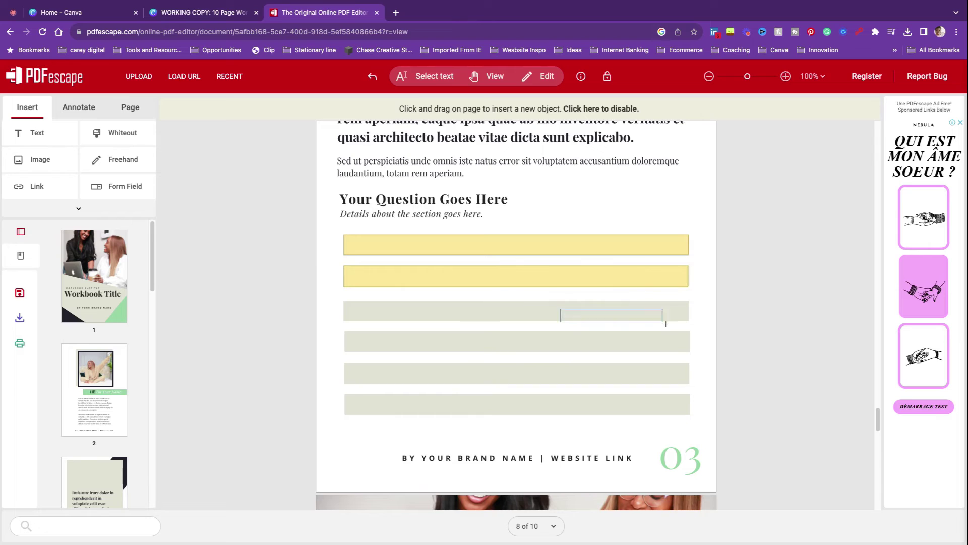
{"action": "left_click_drag", "start_coordinate": [688, 323], "coordinate": [343, 300]}
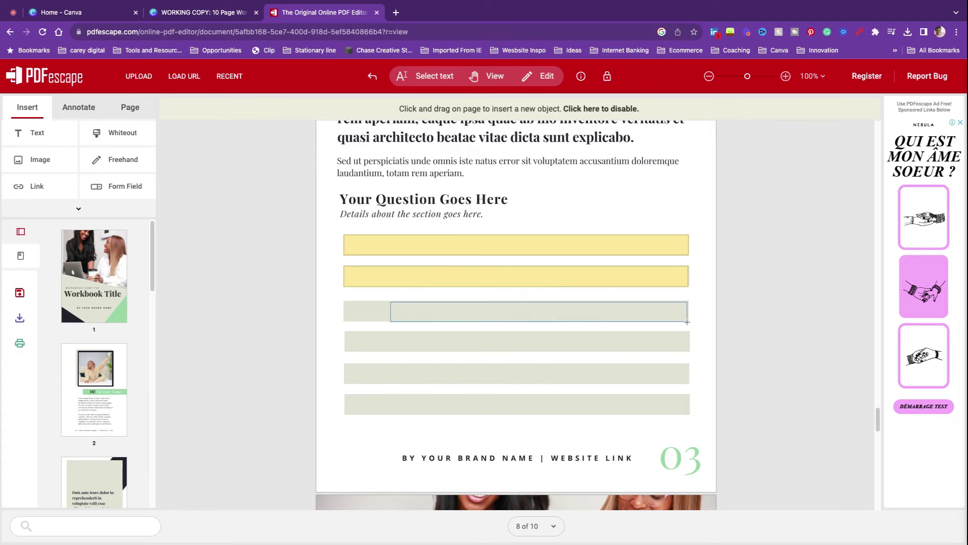
{"action": "left_click_drag", "start_coordinate": [686, 321], "coordinate": [686, 322]}
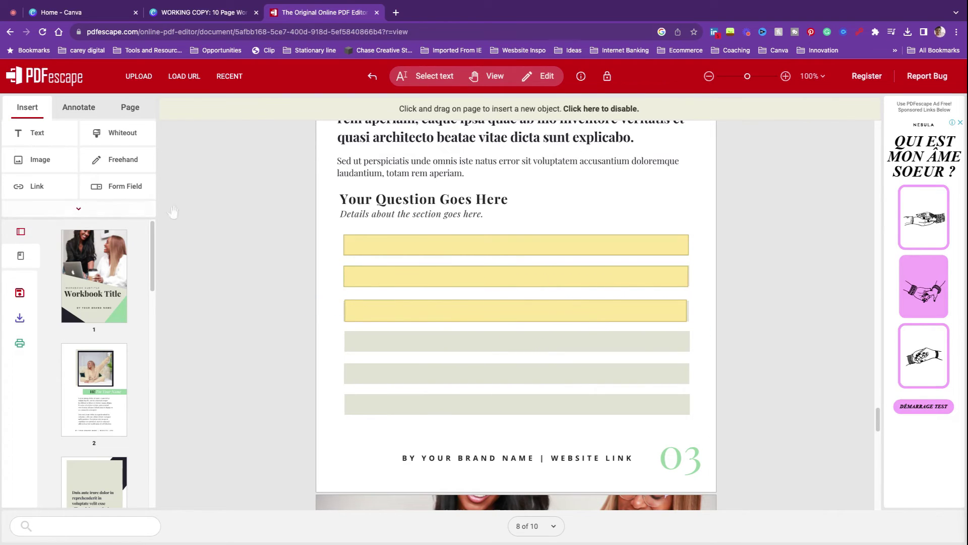
{"action": "scroll", "coordinate": [767, 360], "scroll_direction": "up", "scroll_amount": 3}
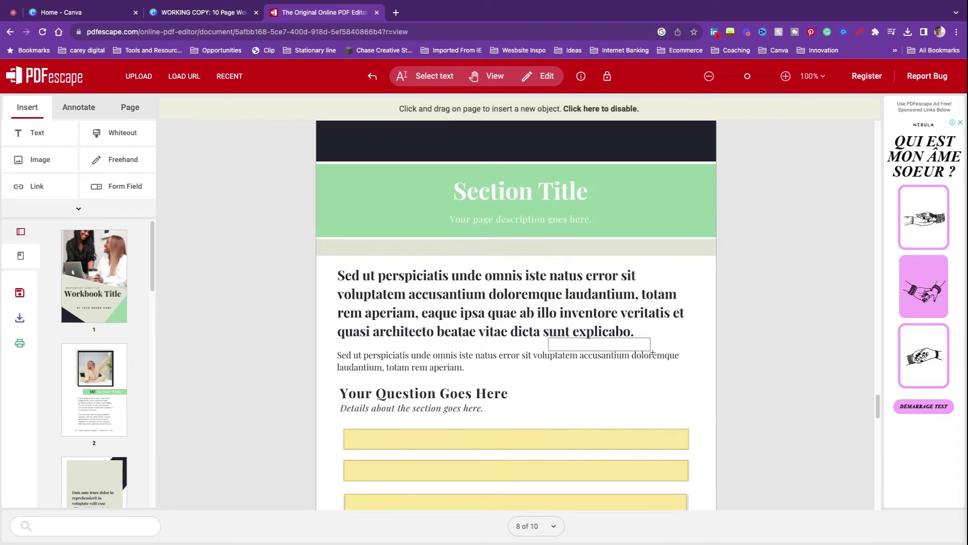
{"action": "scroll", "coordinate": [661, 349], "scroll_direction": "down", "scroll_amount": 2}
{"action": "scroll", "coordinate": [661, 348], "scroll_direction": "up", "scroll_amount": 3}
{"action": "scroll", "coordinate": [661, 348], "scroll_direction": "up", "scroll_amount": 3}
{"action": "scroll", "coordinate": [661, 348], "scroll_direction": "up", "scroll_amount": 3}
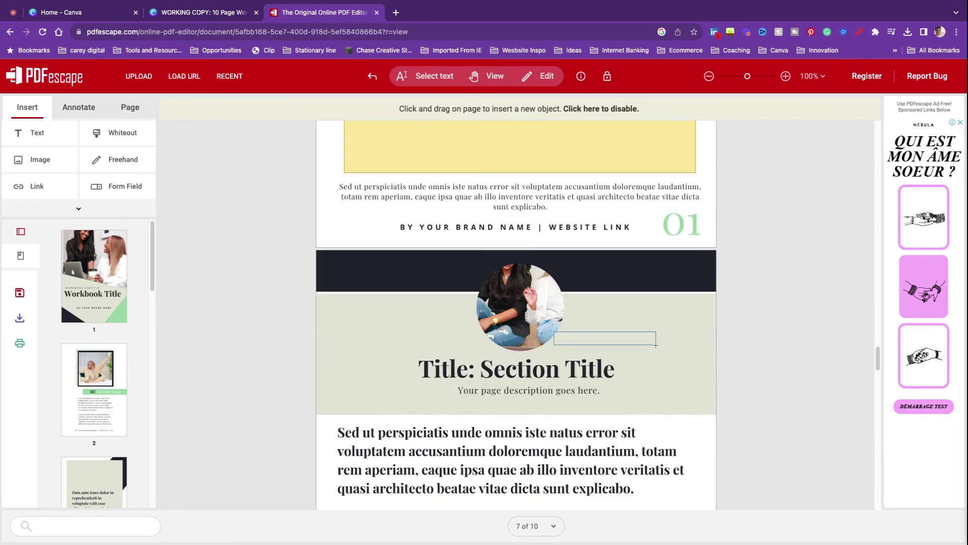
{"action": "scroll", "coordinate": [655, 347], "scroll_direction": "up", "scroll_amount": 3}
{"action": "scroll", "coordinate": [655, 347], "scroll_direction": "down", "scroll_amount": 1}
{"action": "scroll", "coordinate": [655, 347], "scroll_direction": "down", "scroll_amount": 3}
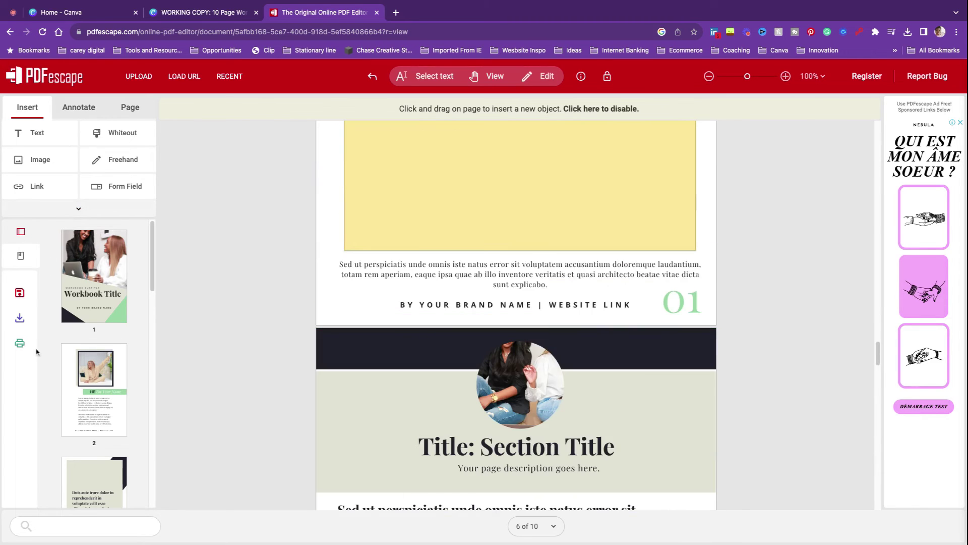
- Save the document and download it as FILLABLE WORKBOOK.pdf
{"action": "left_click", "coordinate": [19, 292]}
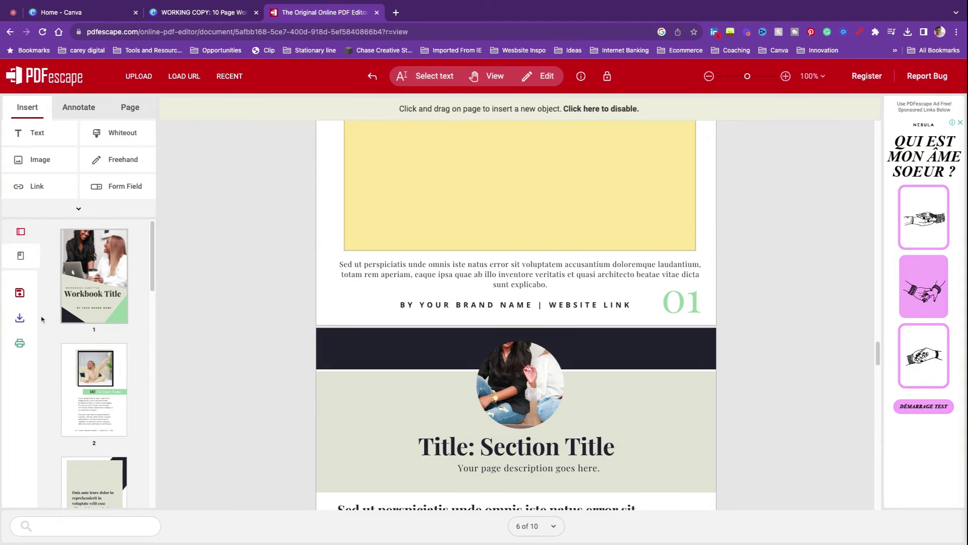
{"action": "left_click", "coordinate": [20, 320]}
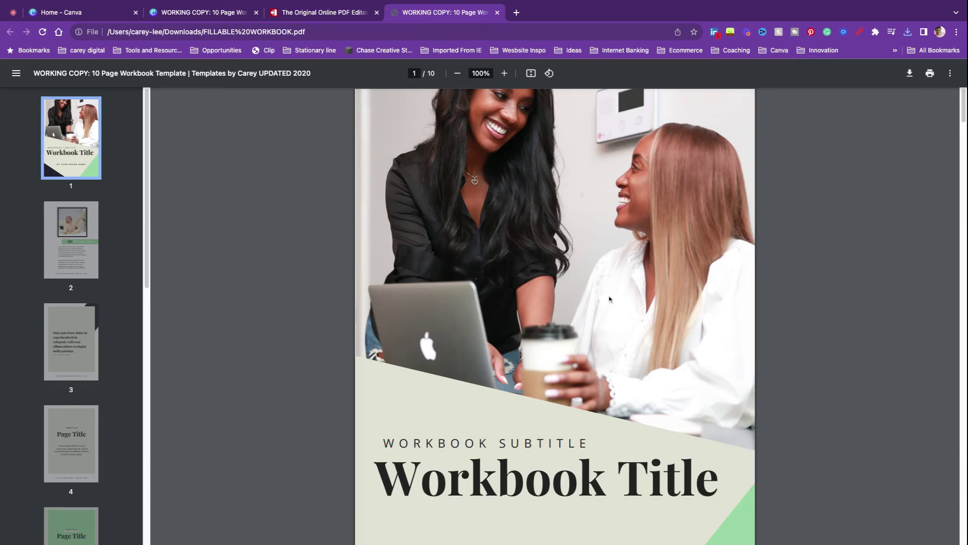
{"action": "scroll", "coordinate": [610, 298], "scroll_direction": "down", "scroll_amount": 2}
{"action": "scroll", "coordinate": [572, 298], "scroll_direction": "down", "scroll_amount": 4}
{"action": "scroll", "coordinate": [549, 295], "scroll_direction": "down", "scroll_amount": 4}
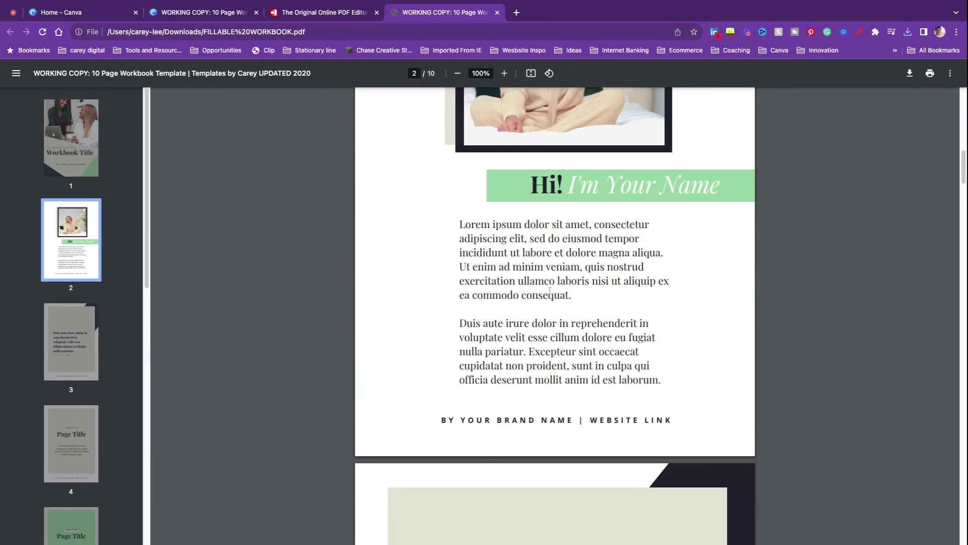
{"action": "scroll", "coordinate": [550, 297], "scroll_direction": "down", "scroll_amount": 4}
{"action": "scroll", "coordinate": [551, 298], "scroll_direction": "down", "scroll_amount": 4}
{"action": "scroll", "coordinate": [553, 301], "scroll_direction": "down", "scroll_amount": 3}
{"action": "scroll", "coordinate": [552, 300], "scroll_direction": "down", "scroll_amount": 5}
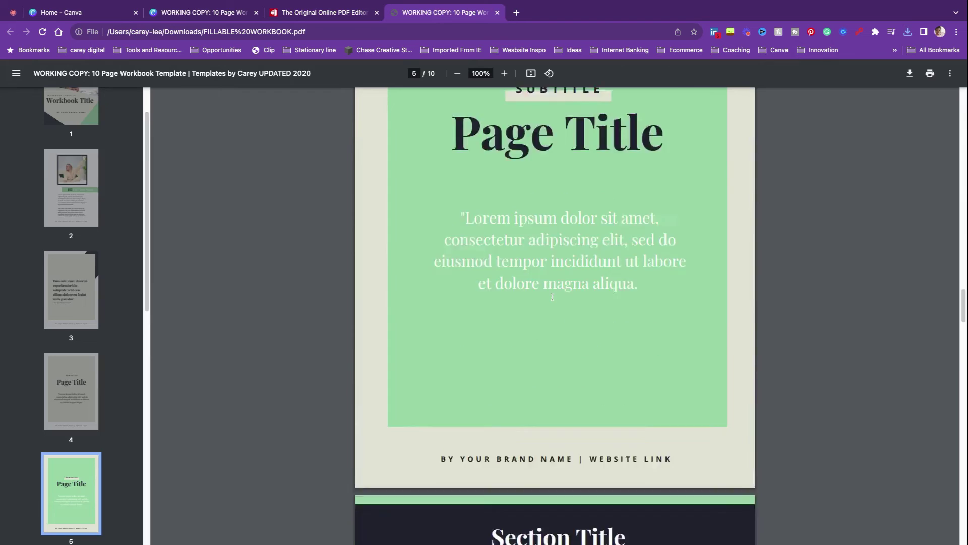
{"action": "scroll", "coordinate": [551, 296], "scroll_direction": "down", "scroll_amount": 7}
- Type a capitalised test sentence into page 6's first answer box, correcting stray letters
{"action": "left_click", "coordinate": [484, 218]}
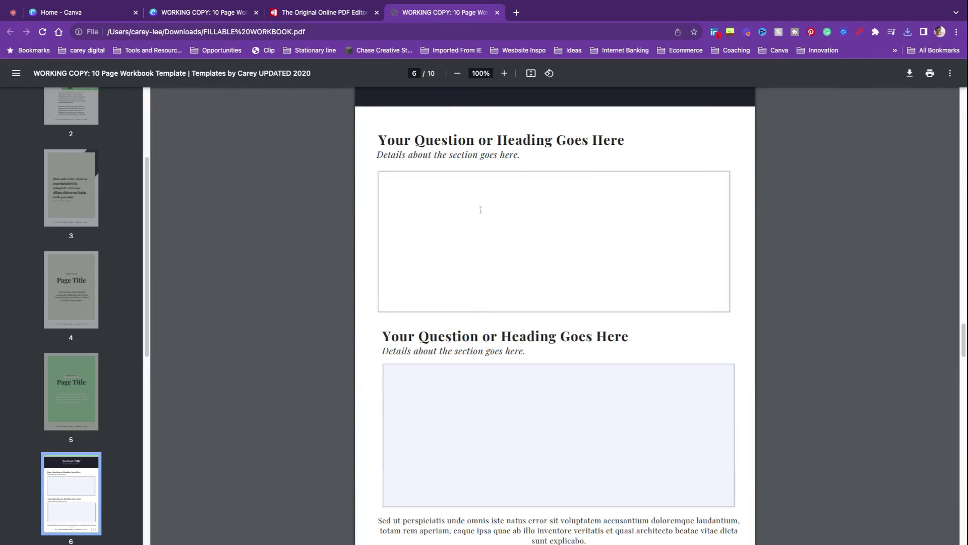
{"action": "type", "text": "tY"}
{"action": "key", "text": "BackSpace"}
{"action": "key", "text": "BackSpace"}
{"action": "type", "text": "h"}
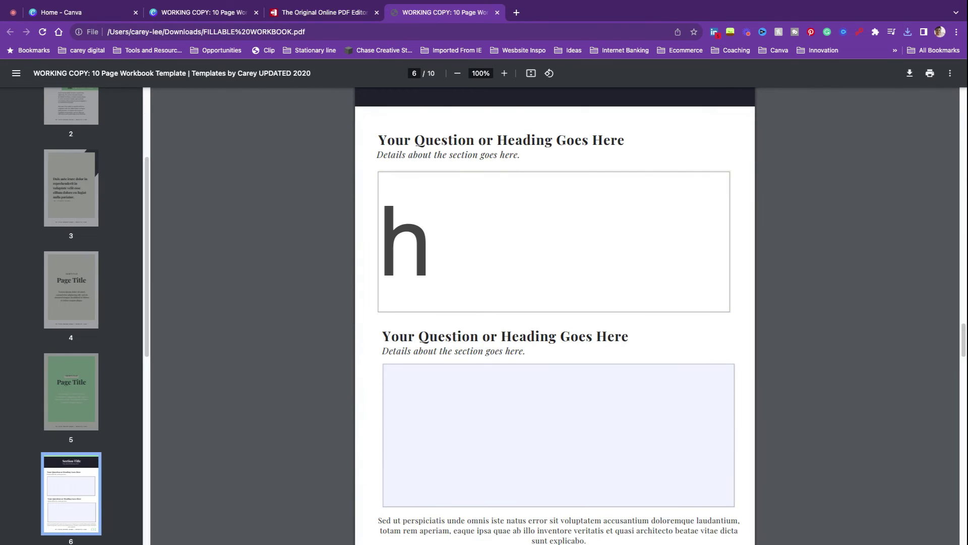
{"action": "type", "text": "ell"}
{"action": "key", "text": "BackSpace"}
{"action": "key", "text": "BackSpace"}
{"action": "key", "text": "BackSpace"}
{"action": "type", "text": "E"}
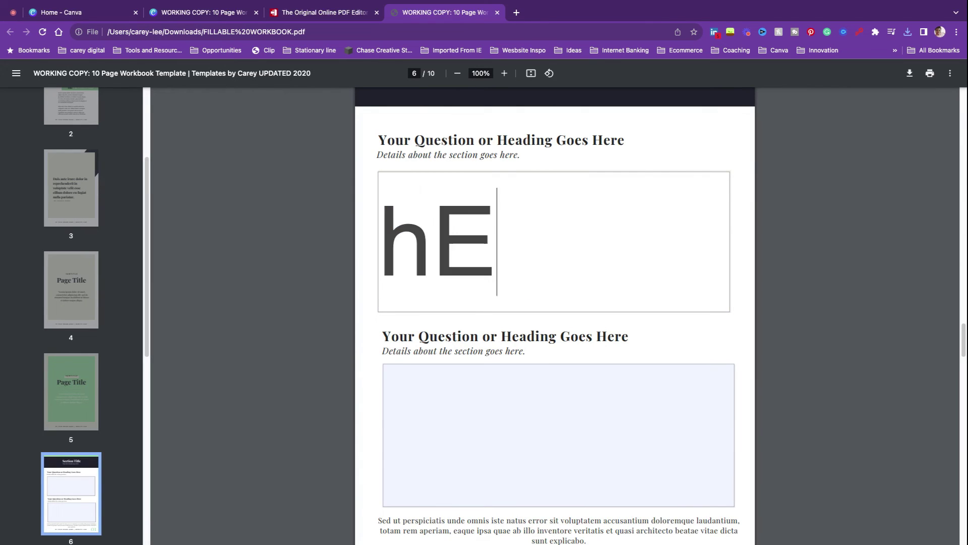
{"action": "type", "text": "LLO HOW ARE YOU "}
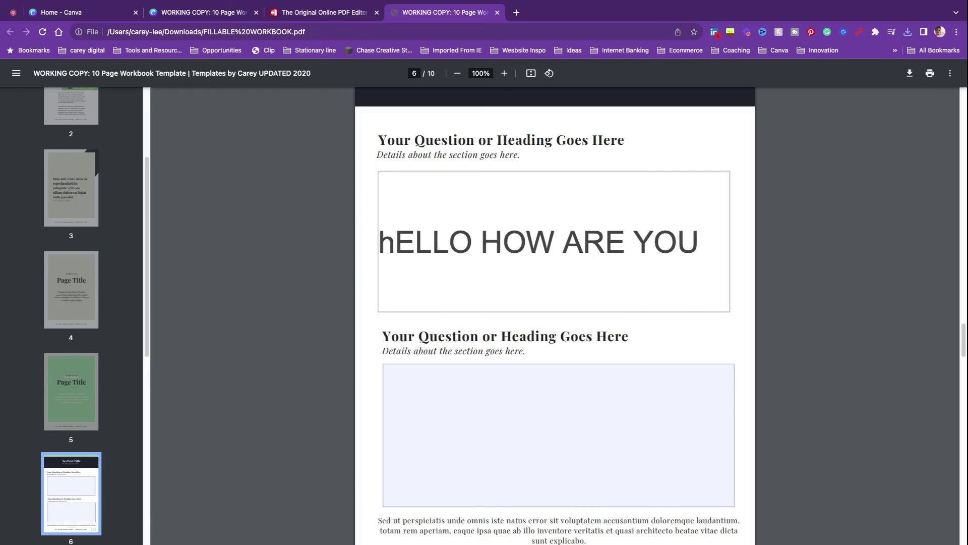
{"action": "type", "text": "MY NAME IS .........."}
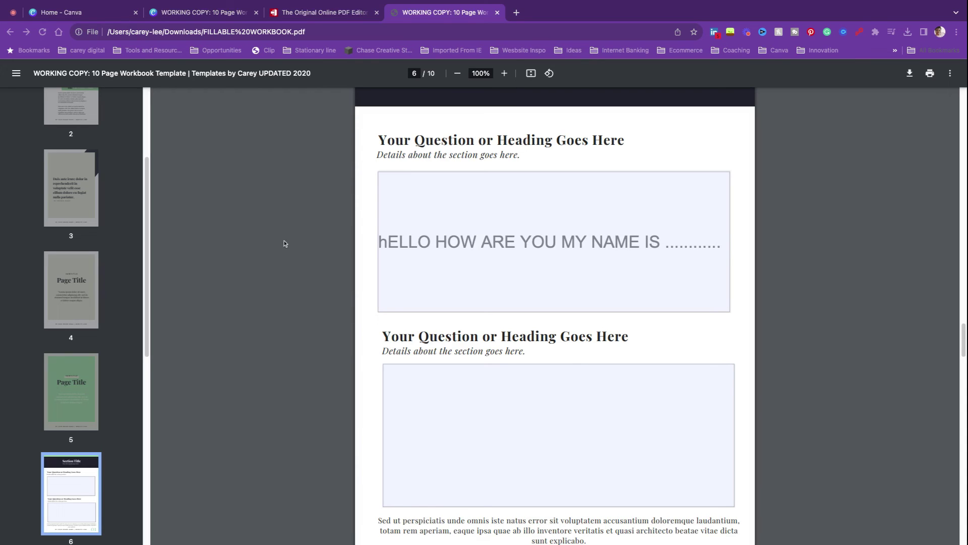
- Replace the text with a pasted long paragraph, then select it all and delete it
{"action": "left_click", "coordinate": [401, 237]}
{"action": "key", "text": "ctrl+a"}
{"action": "key", "text": "ctrl+v"}
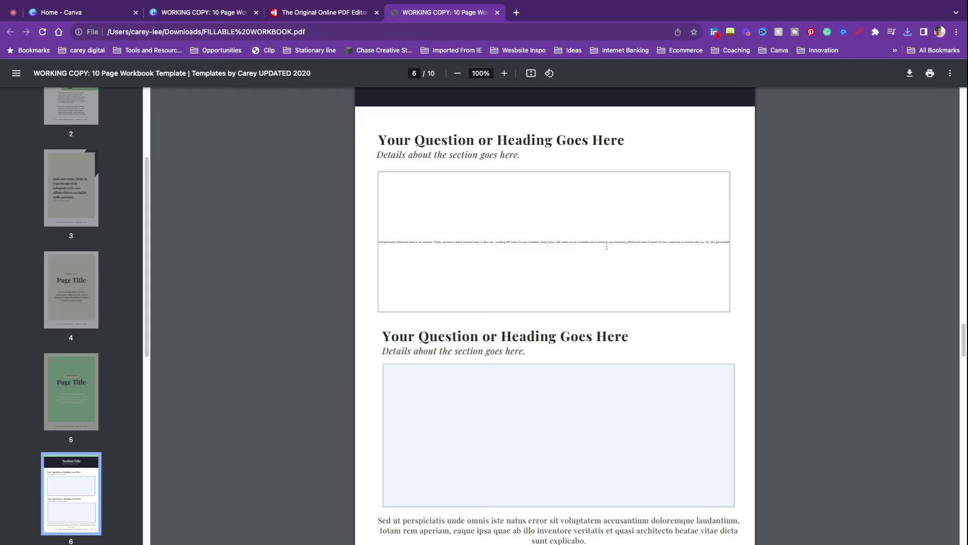
{"action": "key", "text": "ctrl+a"}
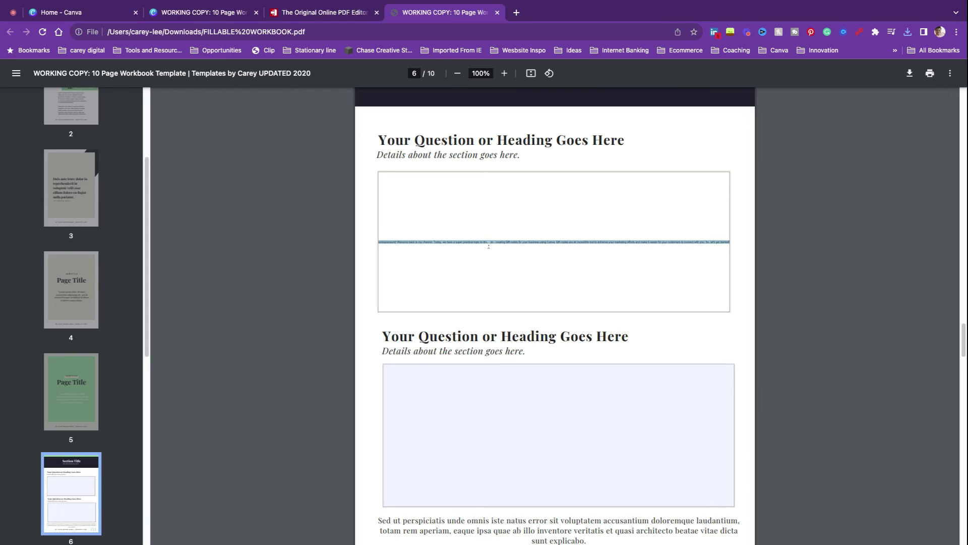
{"action": "key", "text": "BackSpace"}
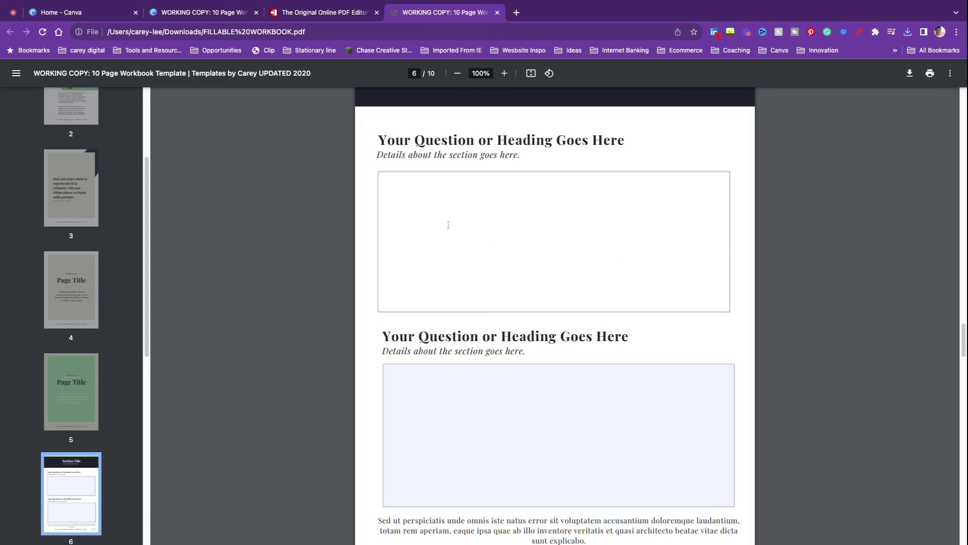
{"action": "scroll", "coordinate": [458, 227], "scroll_direction": "down", "scroll_amount": 3}
{"action": "scroll", "coordinate": [488, 238], "scroll_direction": "down", "scroll_amount": 5}
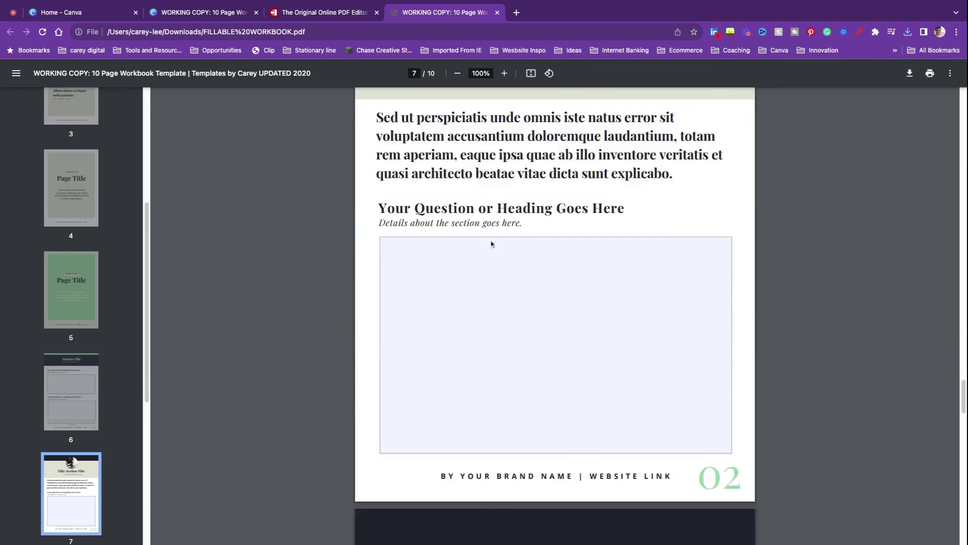
{"action": "scroll", "coordinate": [491, 244], "scroll_direction": "down", "scroll_amount": 3}
{"action": "scroll", "coordinate": [492, 262], "scroll_direction": "down", "scroll_amount": 5}
{"action": "scroll", "coordinate": [491, 262], "scroll_direction": "down", "scroll_amount": 5}
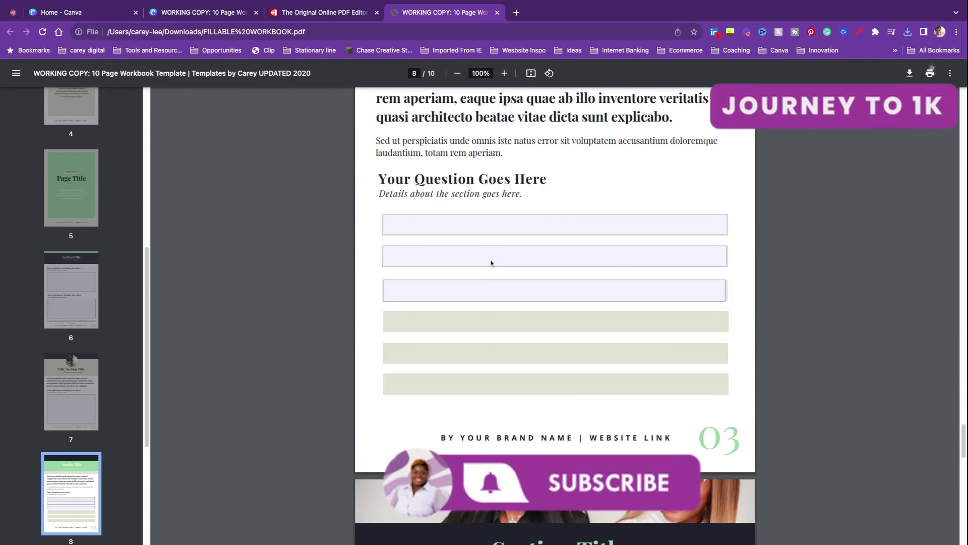
{"action": "scroll", "coordinate": [491, 263], "scroll_direction": "down", "scroll_amount": 3}
{"action": "scroll", "coordinate": [491, 263], "scroll_direction": "down", "scroll_amount": 3}
{"action": "scroll", "coordinate": [484, 273], "scroll_direction": "down", "scroll_amount": 3}
{"action": "scroll", "coordinate": [476, 286], "scroll_direction": "up", "scroll_amount": 8}
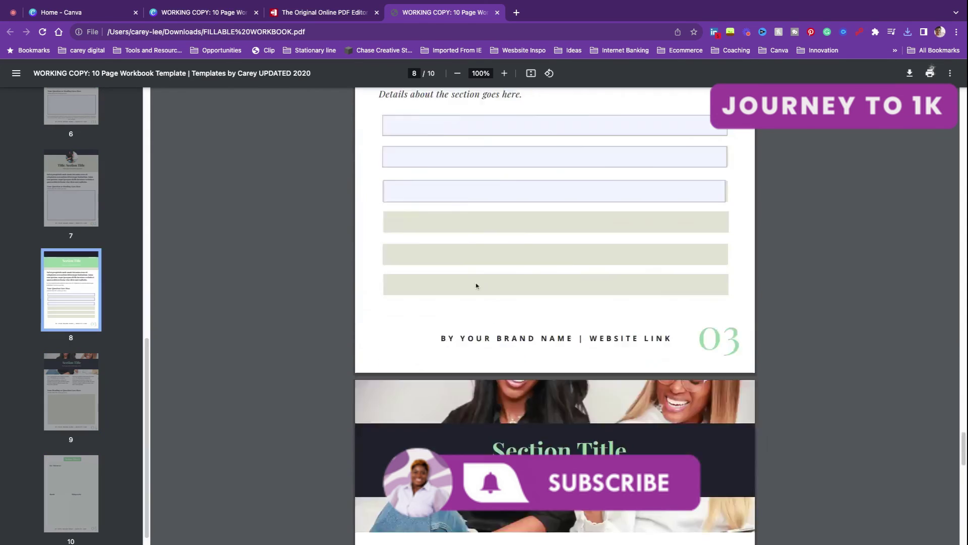
{"action": "scroll", "coordinate": [476, 285], "scroll_direction": "up", "scroll_amount": 10}
- Return to the Canva tab and select then deselect page 6's placeholder to dismiss the download popup
{"action": "left_click", "coordinate": [208, 12]}
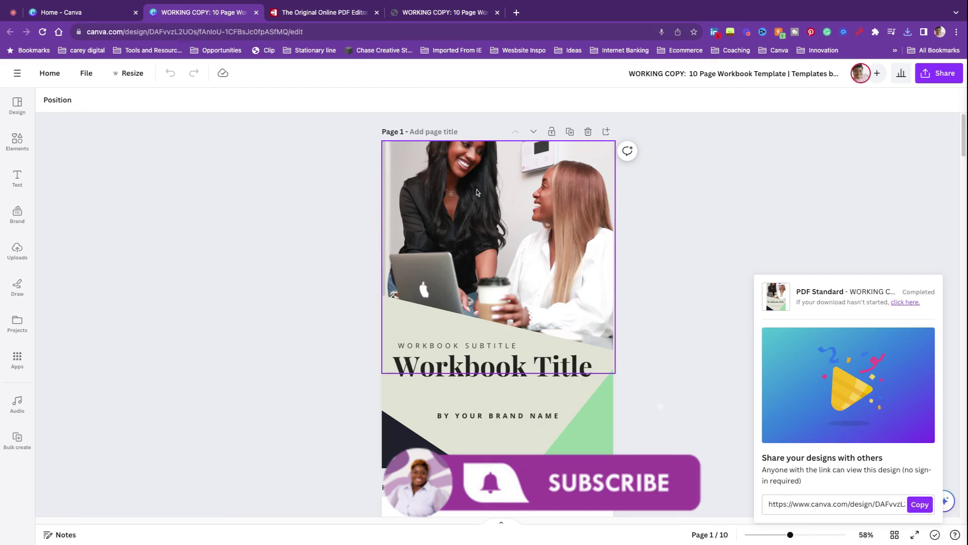
{"action": "scroll", "coordinate": [552, 287], "scroll_direction": "down", "scroll_amount": 3}
{"action": "scroll", "coordinate": [560, 263], "scroll_direction": "down", "scroll_amount": 3}
{"action": "scroll", "coordinate": [560, 262], "scroll_direction": "down", "scroll_amount": 3}
{"action": "scroll", "coordinate": [561, 262], "scroll_direction": "down", "scroll_amount": 3}
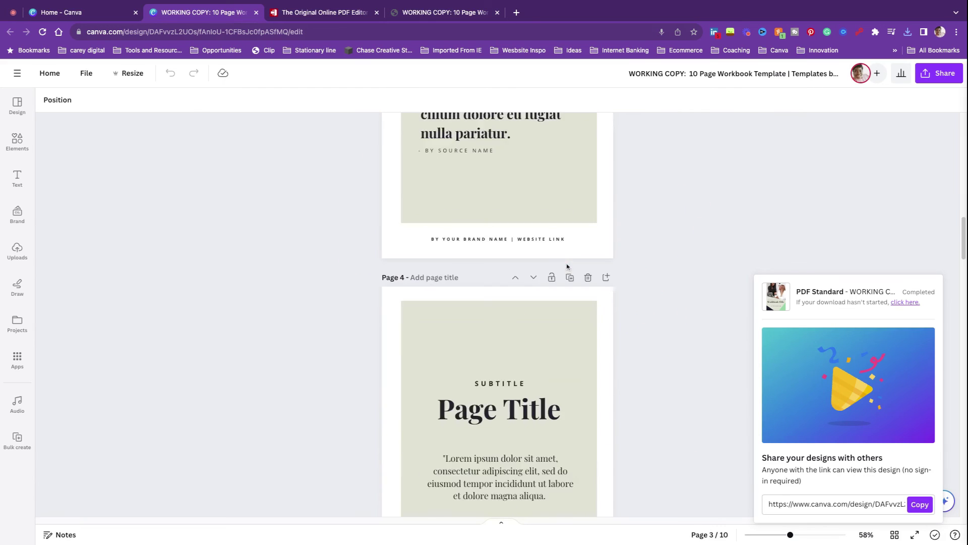
{"action": "scroll", "coordinate": [566, 264], "scroll_direction": "down", "scroll_amount": 3}
{"action": "scroll", "coordinate": [458, 303], "scroll_direction": "down", "scroll_amount": 3}
{"action": "scroll", "coordinate": [458, 302], "scroll_direction": "down", "scroll_amount": 3}
{"action": "scroll", "coordinate": [583, 283], "scroll_direction": "down", "scroll_amount": 3}
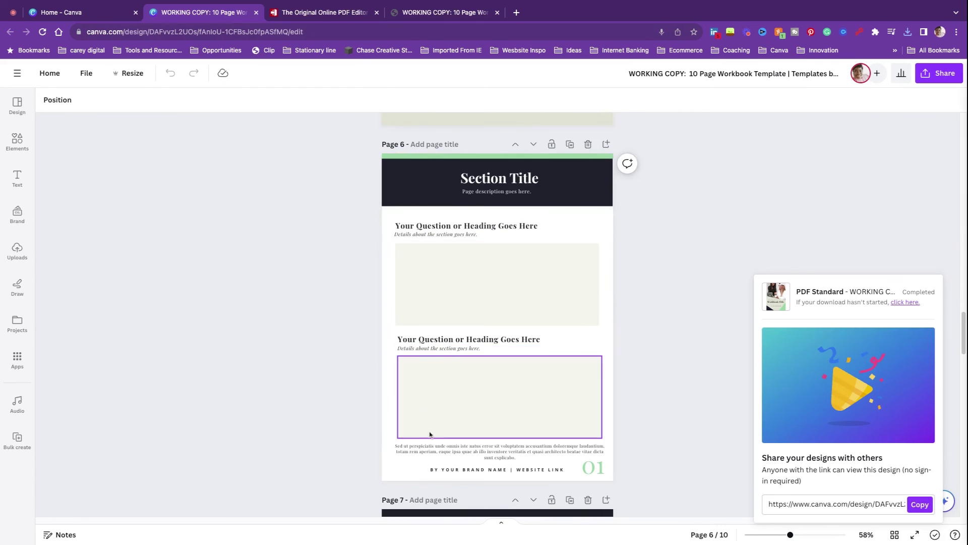
{"action": "left_click", "coordinate": [499, 278]}
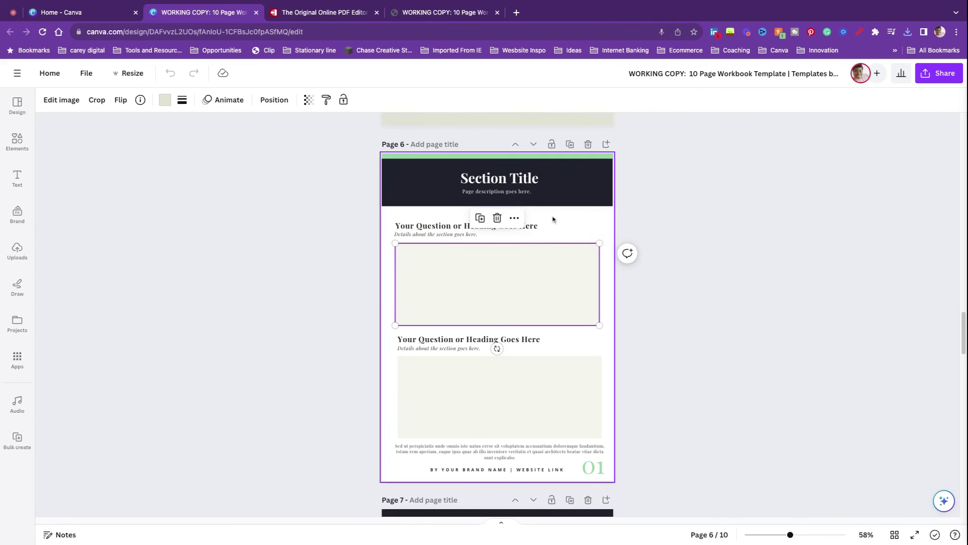
{"action": "left_click", "coordinate": [553, 220]}
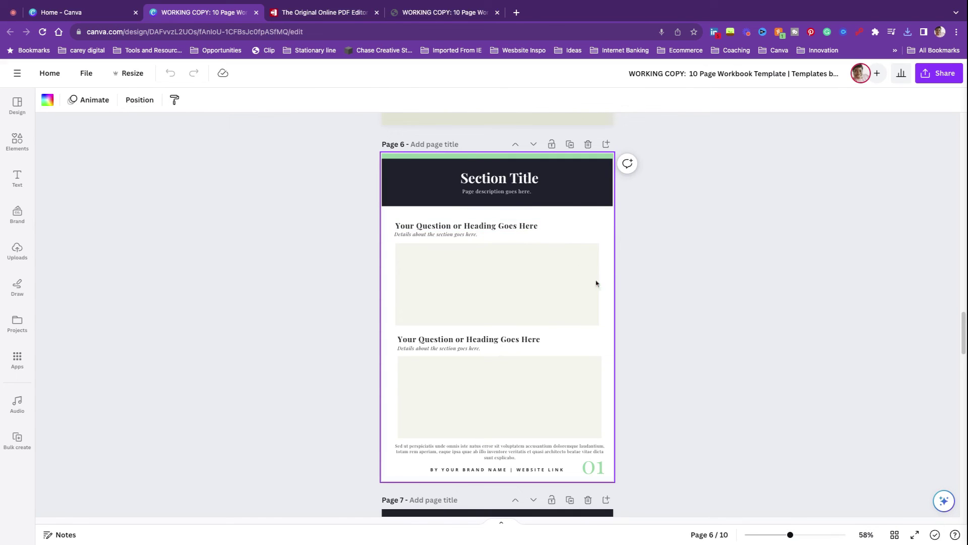
{"action": "scroll", "coordinate": [560, 283], "scroll_direction": "down", "scroll_amount": 1}
{"action": "scroll", "coordinate": [559, 283], "scroll_direction": "down", "scroll_amount": 3}
{"action": "scroll", "coordinate": [525, 270], "scroll_direction": "down", "scroll_amount": 6}
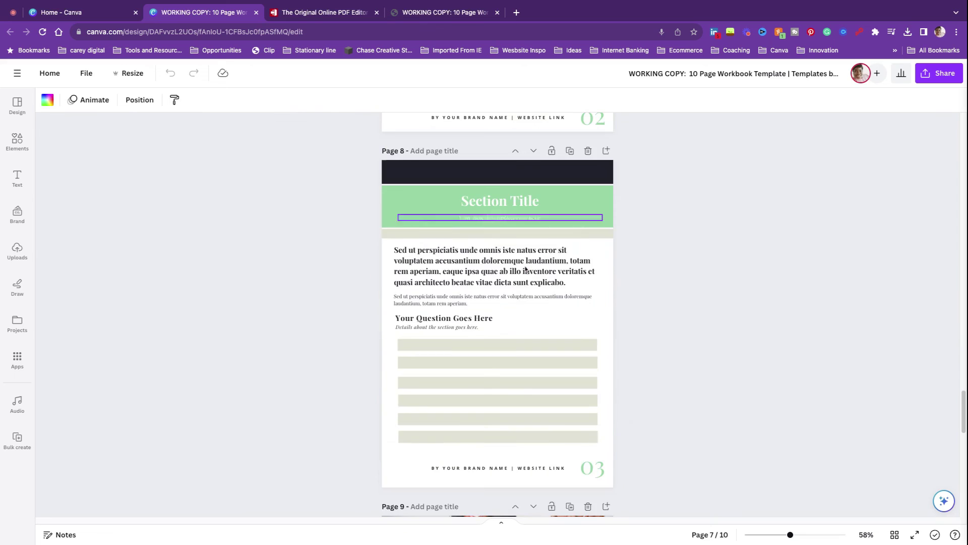
{"action": "scroll", "coordinate": [522, 325], "scroll_direction": "down", "scroll_amount": 5}
{"action": "scroll", "coordinate": [506, 307], "scroll_direction": "down", "scroll_amount": 5}
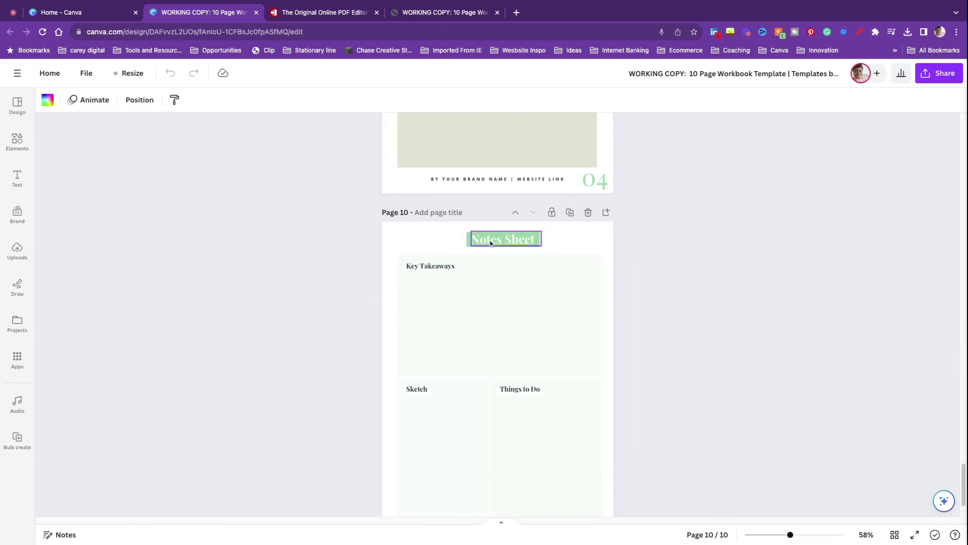
{"action": "scroll", "coordinate": [490, 242], "scroll_direction": "up", "scroll_amount": 5}
{"action": "scroll", "coordinate": [551, 283], "scroll_direction": "up", "scroll_amount": 5}
{"action": "scroll", "coordinate": [542, 277], "scroll_direction": "up", "scroll_amount": 7}
{"action": "scroll", "coordinate": [553, 307], "scroll_direction": "up", "scroll_amount": 7}
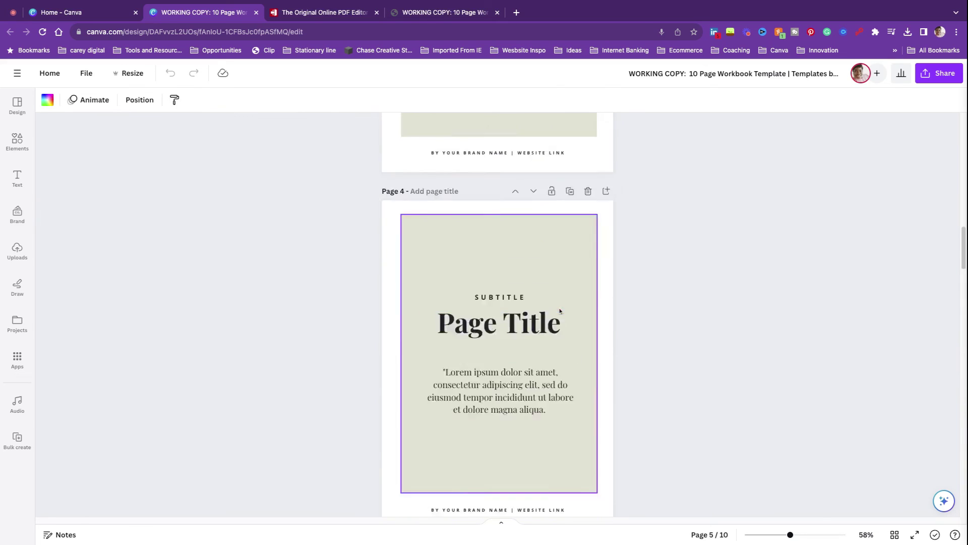
{"action": "scroll", "coordinate": [560, 311], "scroll_direction": "up", "scroll_amount": 5}
{"action": "scroll", "coordinate": [545, 321], "scroll_direction": "up", "scroll_amount": 7}
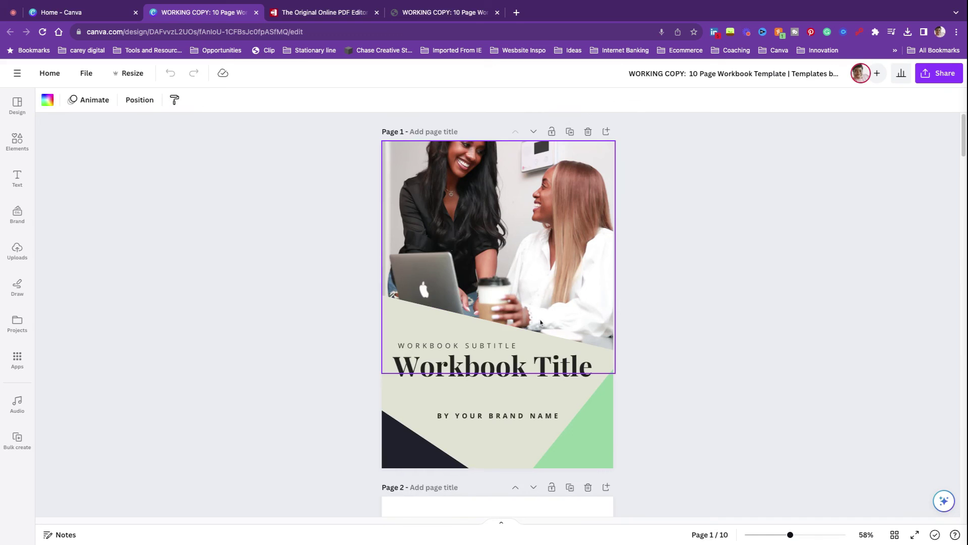